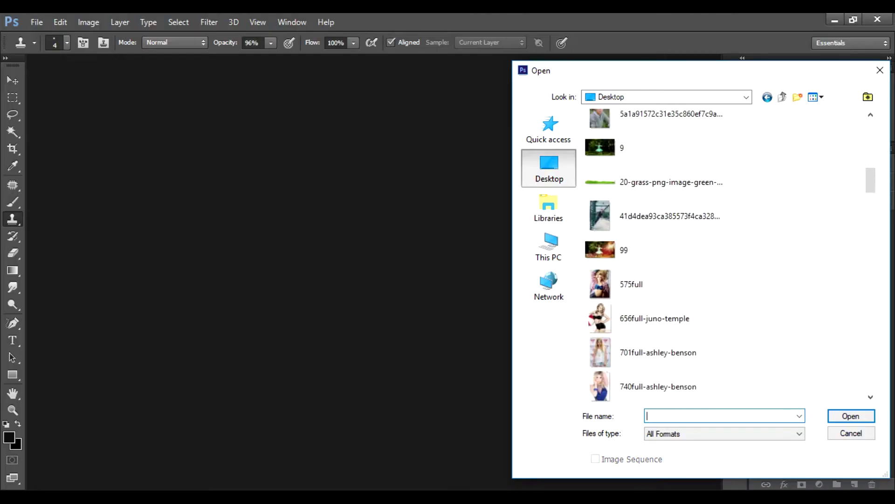
Step: Scroll down through the Desktop image files in the Open dialog
scroll(690, 257, down, 5)
scroll(690, 256, down, 5)
scroll(690, 256, down, 3)
scroll(690, 256, down, 3)
Step: Open the portrait photo dddddd.jpg from the Desktop
scroll(690, 257, down, 3)
scroll(691, 257, down, 3)
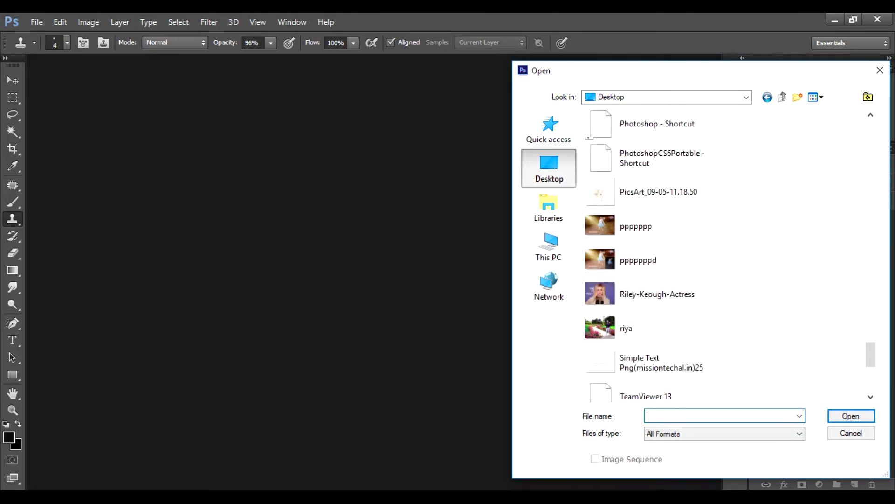
scroll(690, 233, down, 5)
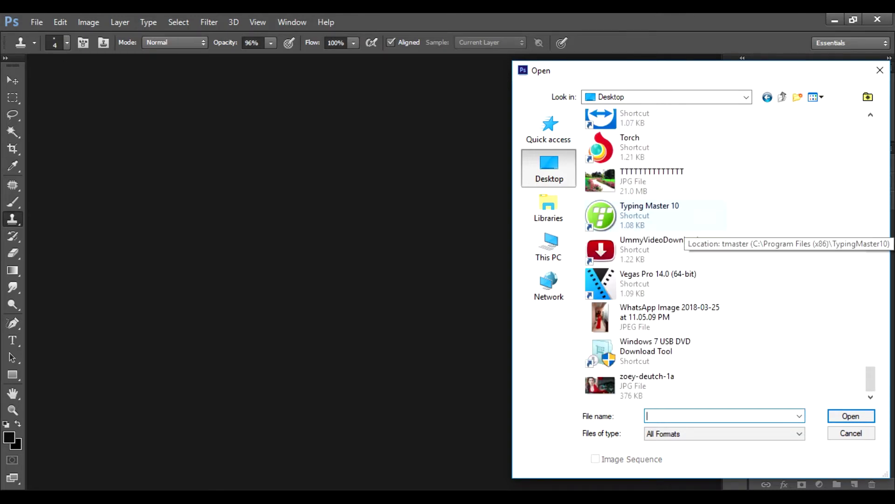
text(d)
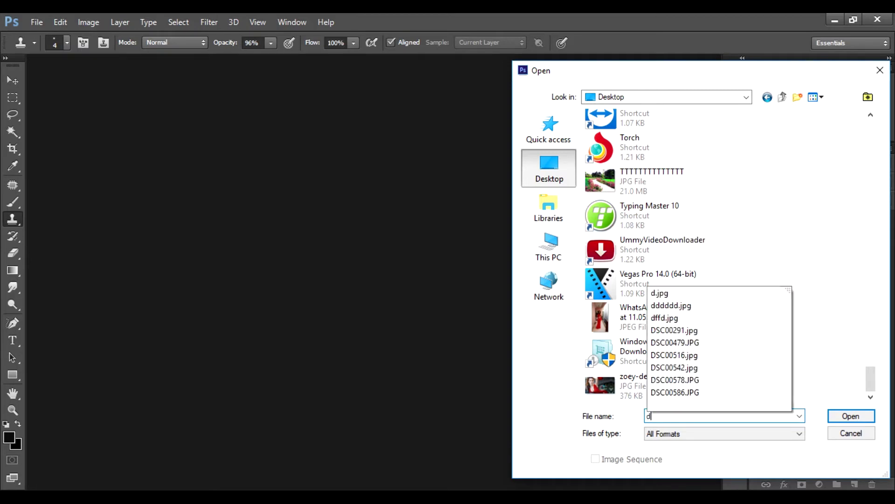
text(d)
key(Down)
key(Return)
key(Return)
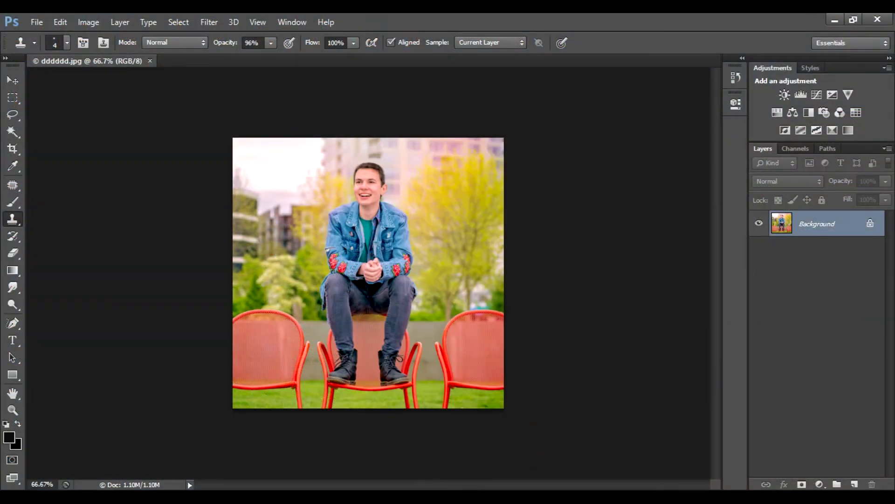
Step: Zoom in on the portrait, then bring up the Open dialog again
key(ctrl+plus)
key(ctrl+plus)
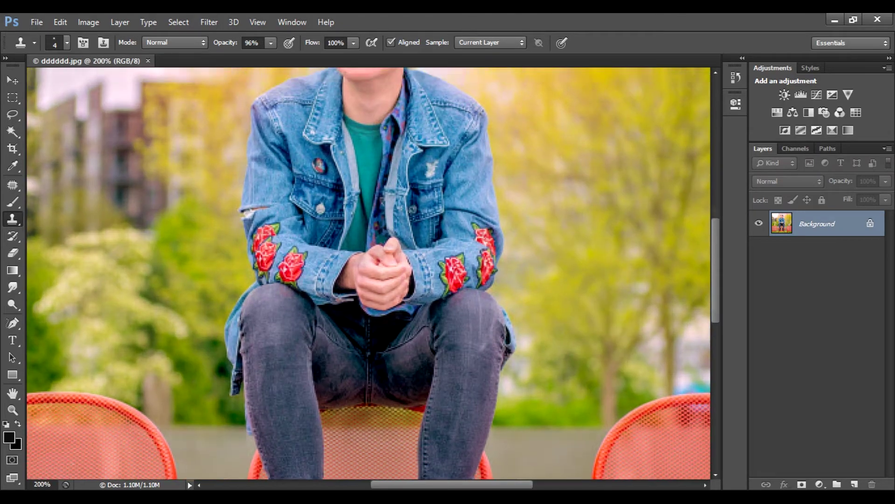
scroll(368, 273, up, 4)
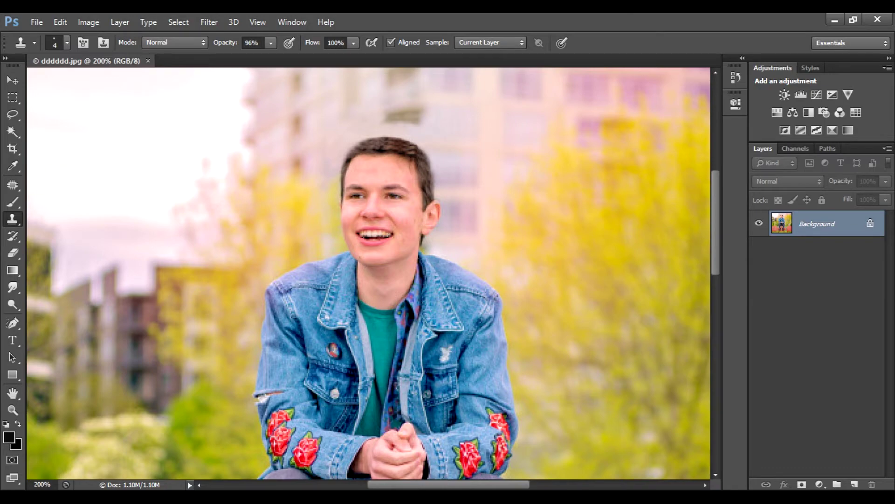
key(ctrl+o)
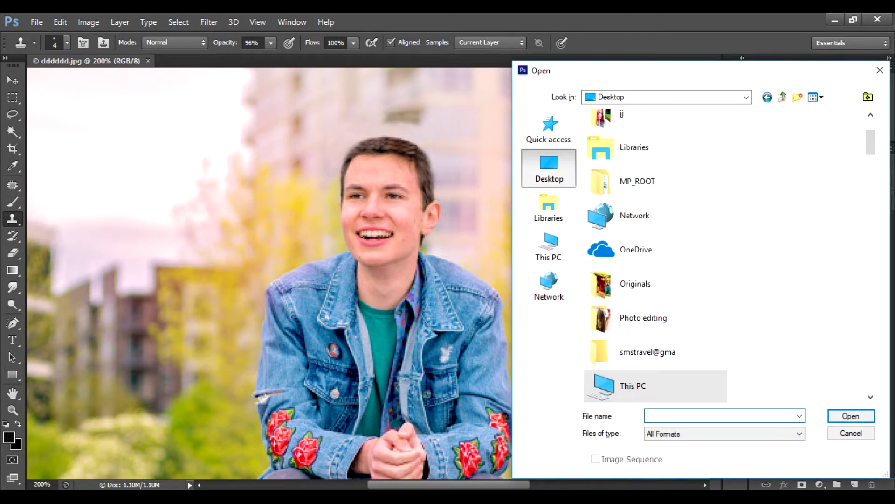
Step: Open the transparent hair cut-out 1477971769519.png from the Desktop
scroll(653, 386, down, 3)
scroll(653, 386, down, 3)
scroll(653, 386, down, 3)
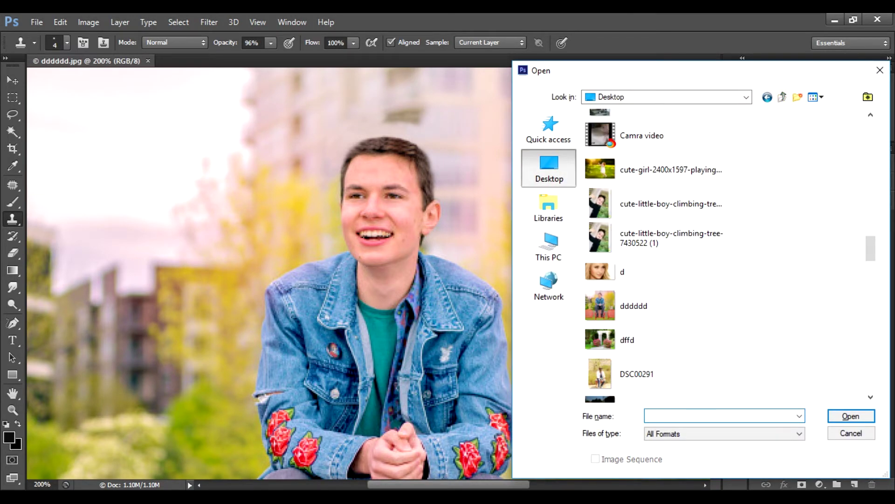
scroll(653, 386, down, 3)
scroll(727, 254, down, 3)
scroll(727, 254, down, 3)
scroll(728, 254, down, 3)
scroll(728, 254, down, 3)
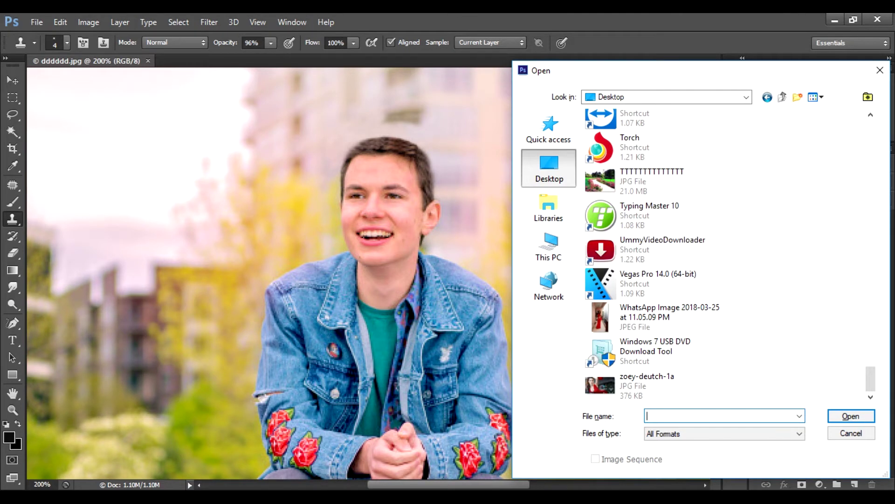
text(1)
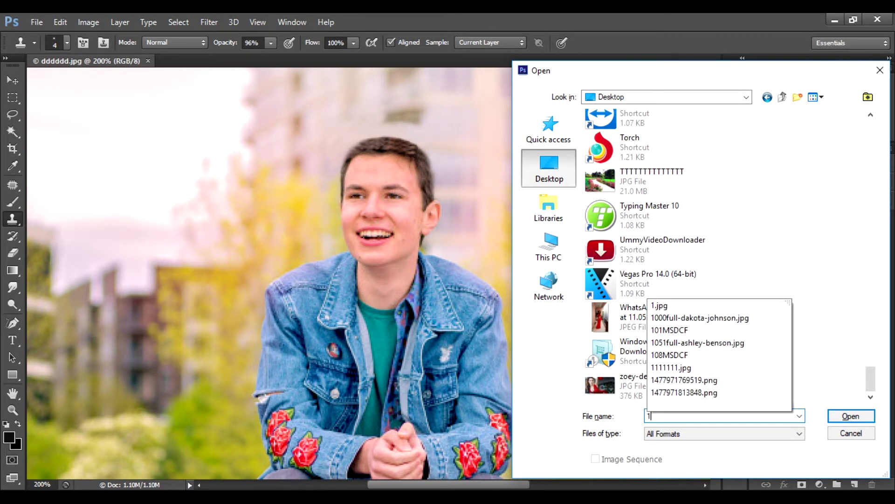
text(4)
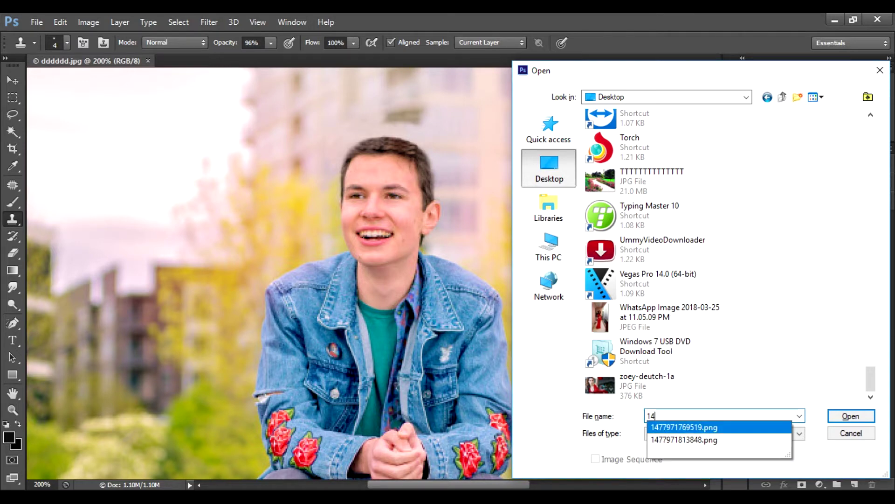
click(800, 434)
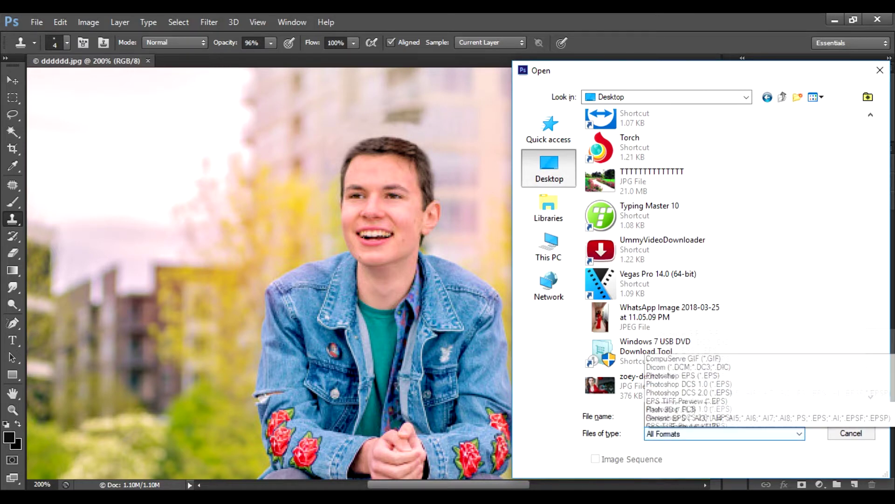
click(662, 422)
click(851, 415)
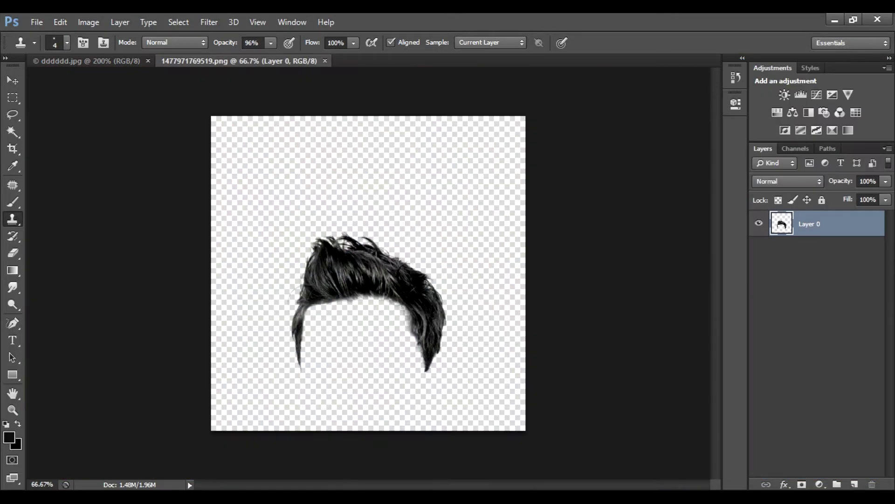
Step: Drag the hair cut-out into the dddddd.jpg portrait as a new layer, then zoom out
key(v)
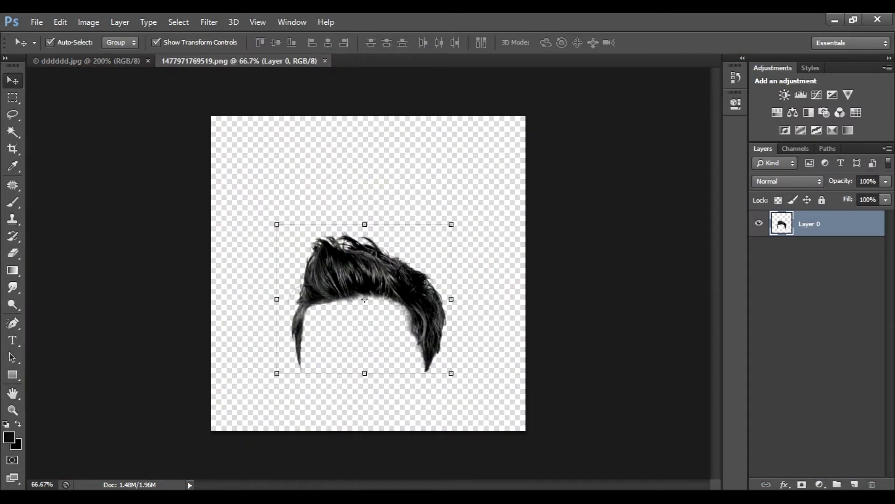
drag(365, 299, 359, 249)
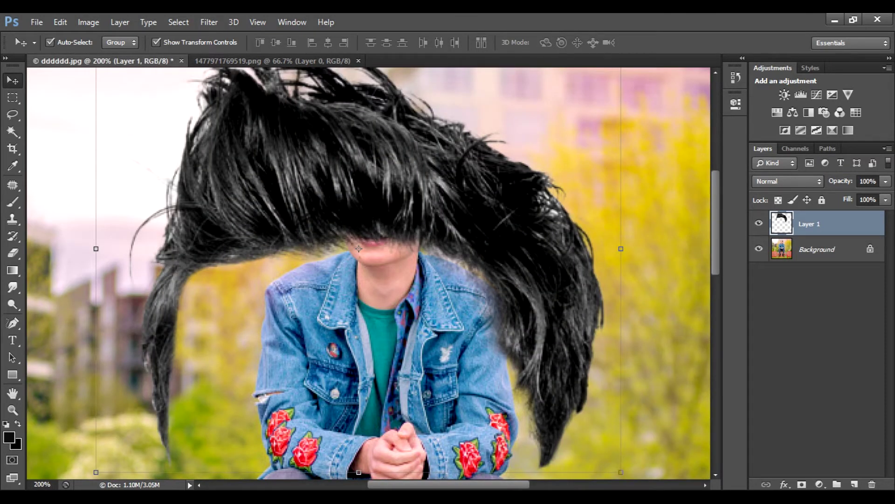
key(ctrl+minus)
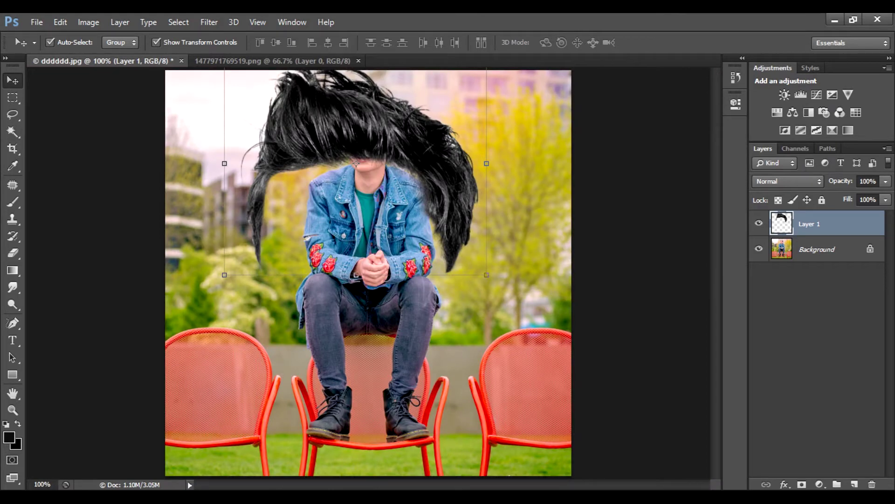
Step: Scale the hair cut-out down and position it over the young man's head
drag(224, 274, 330, 183)
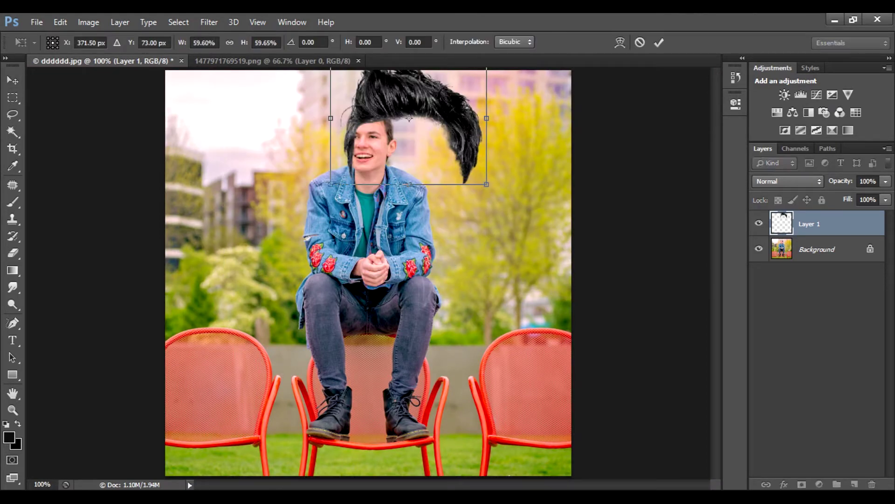
drag(331, 184, 394, 135)
drag(438, 107, 361, 130)
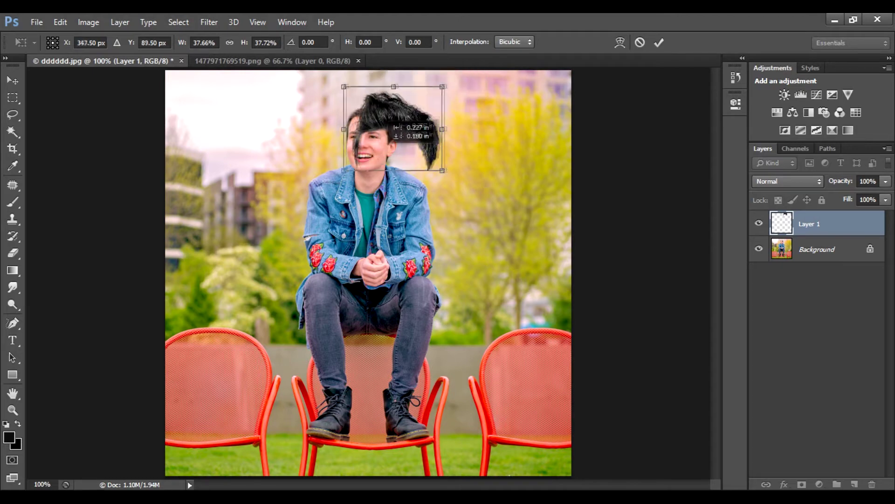
key(ctrl+plus)
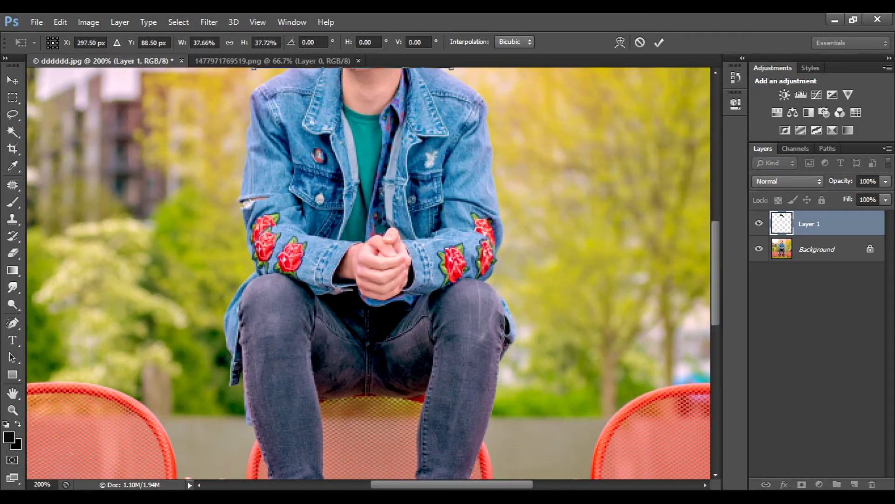
scroll(373, 277, up, 5)
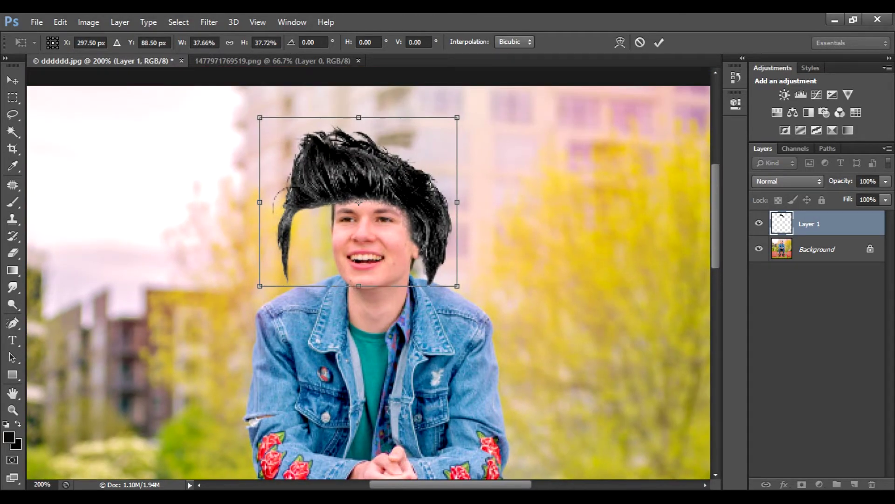
drag(260, 286, 360, 199)
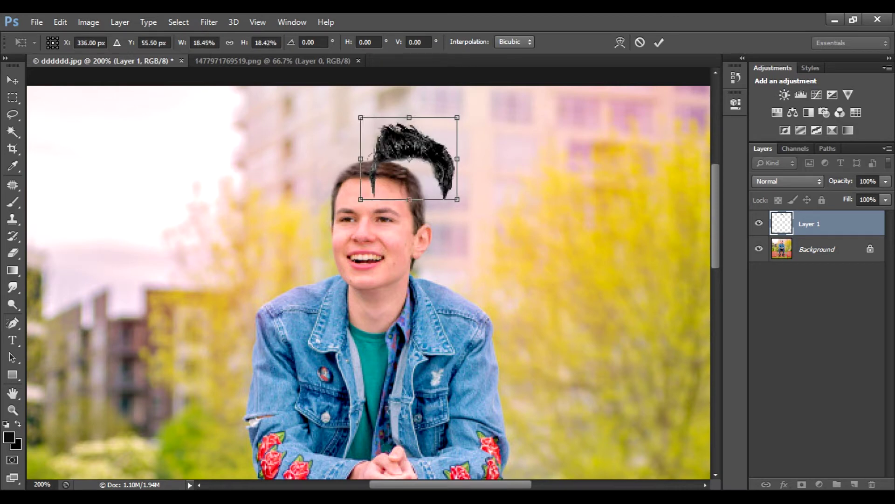
key(Return)
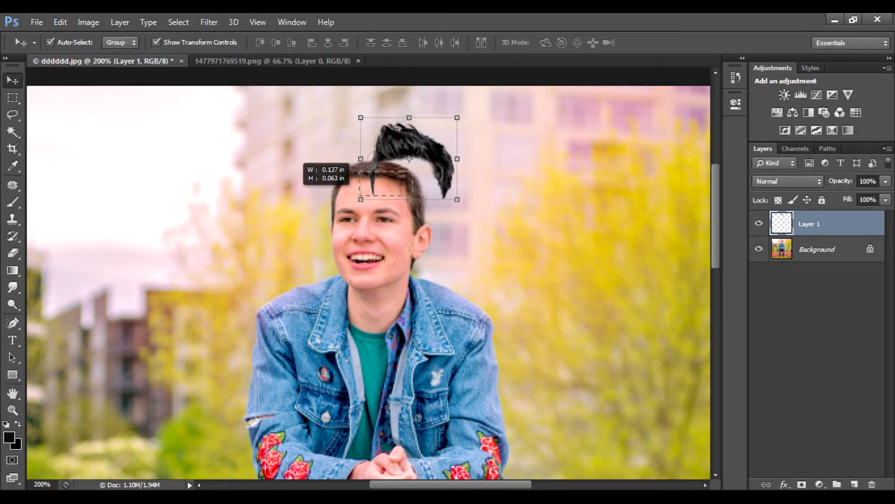
drag(409, 159, 366, 174)
drag(417, 225, 428, 235)
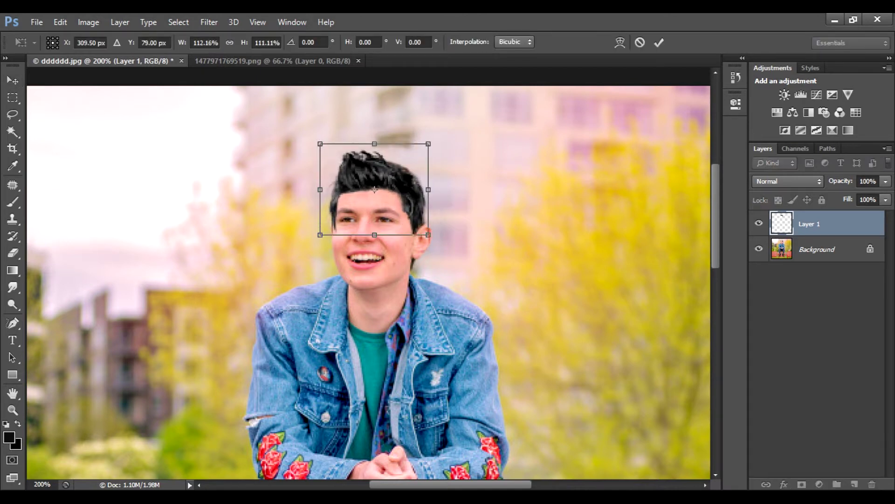
Step: Stretch the hair layer taller and wider so it covers the head
drag(320, 189, 320, 189)
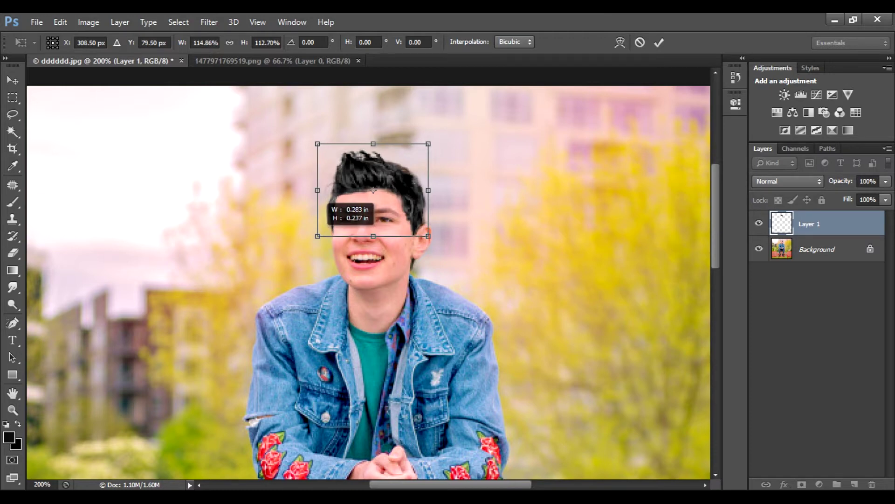
key(Up)
key(Up)
key(Up)
key(Up)
key(Up)
key(Up)
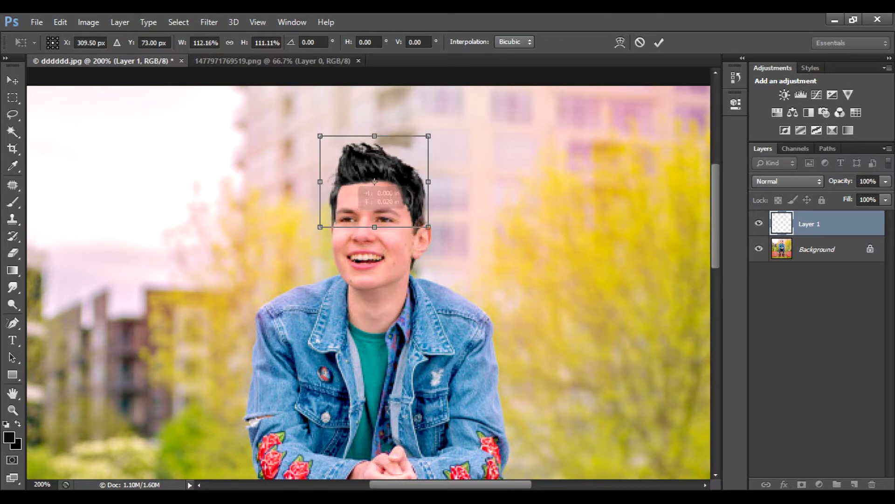
mouse_move(375, 227)
mouse_down()
mouse_move(375, 235)
mouse_move(374, 222)
mouse_up()
drag(320, 222, 318, 224)
drag(428, 224, 429, 225)
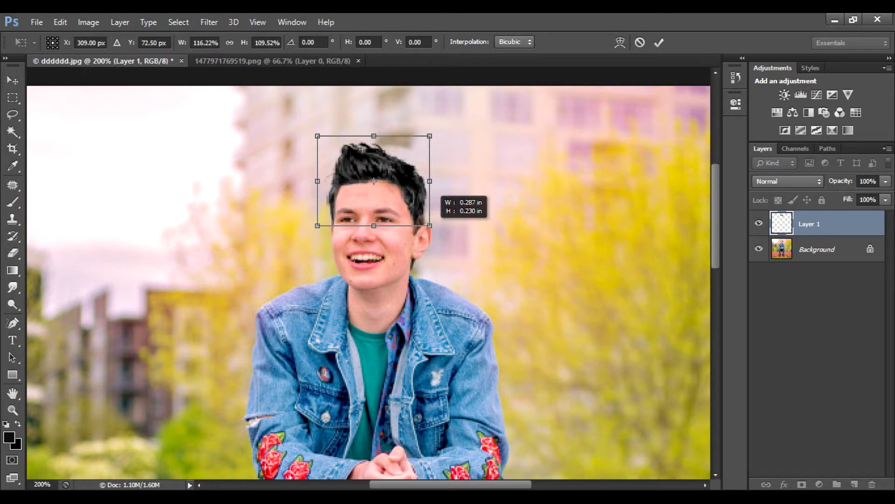
drag(373, 226, 374, 227)
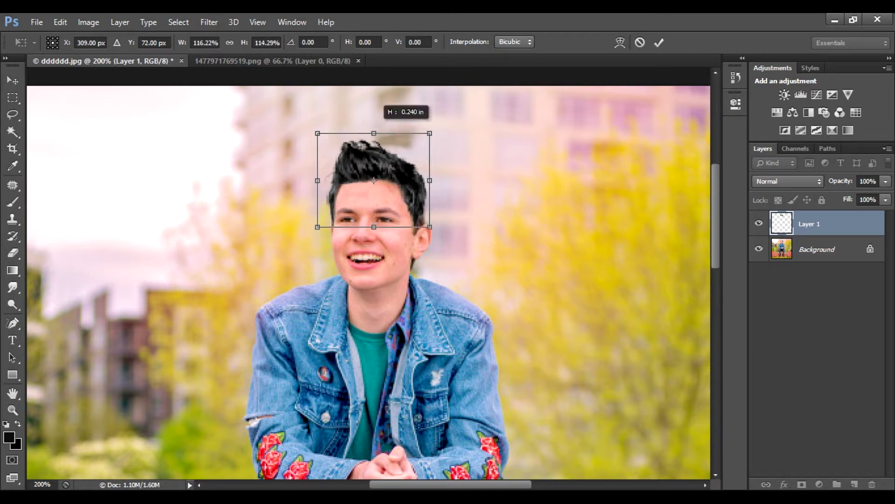
drag(374, 135, 373, 128)
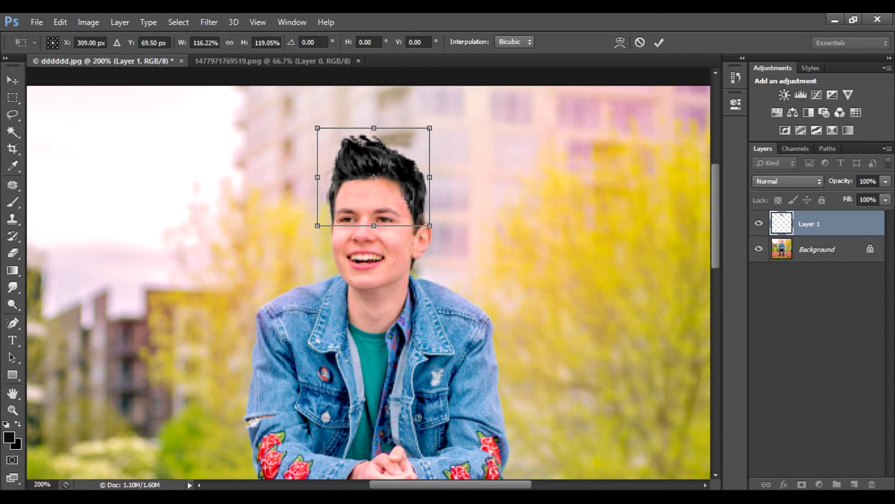
drag(430, 177, 433, 177)
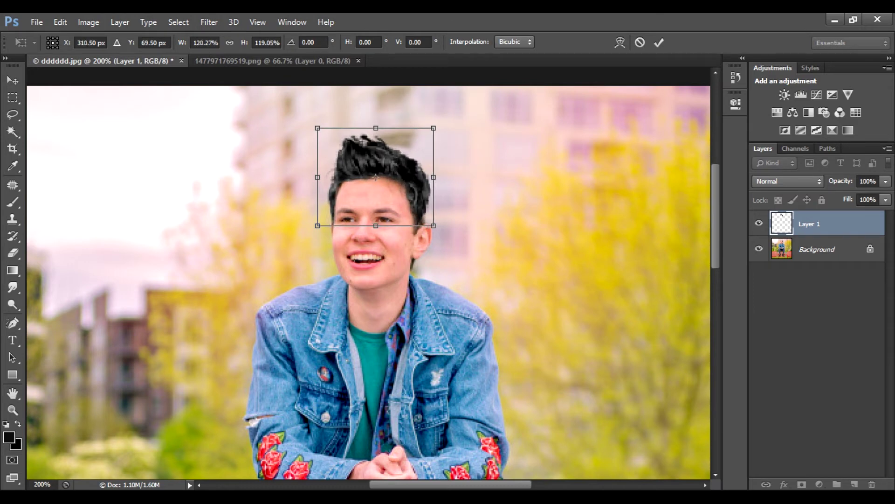
drag(318, 177, 316, 177)
drag(434, 178, 435, 177)
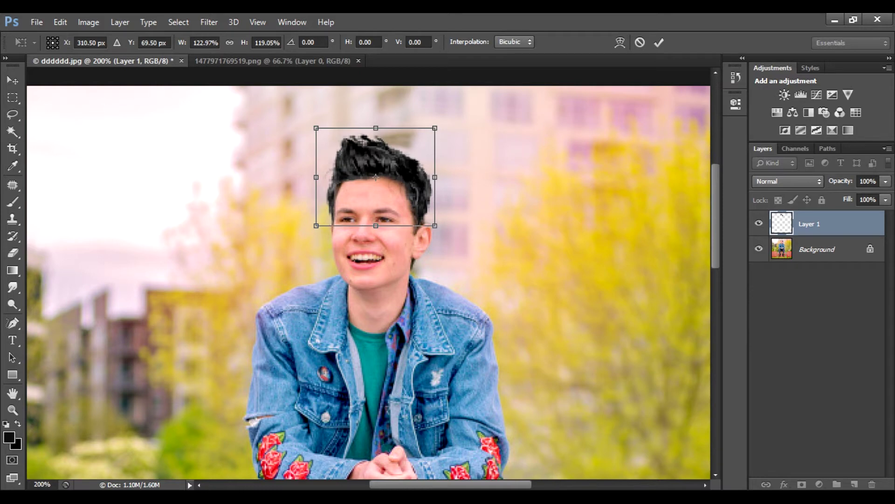
Step: Skew the hairstyle's sides to fit the head, apply the transform, and zoom in
drag(316, 225, 316, 230)
drag(316, 128, 310, 127)
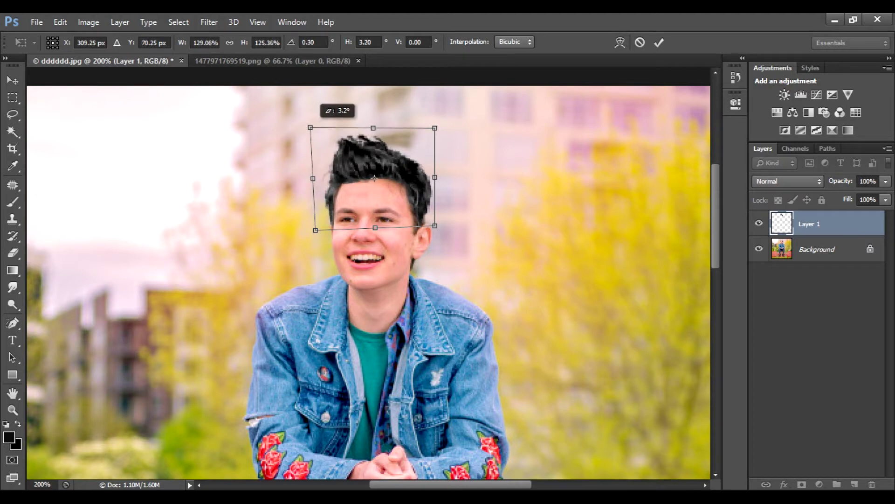
drag(374, 127, 374, 126)
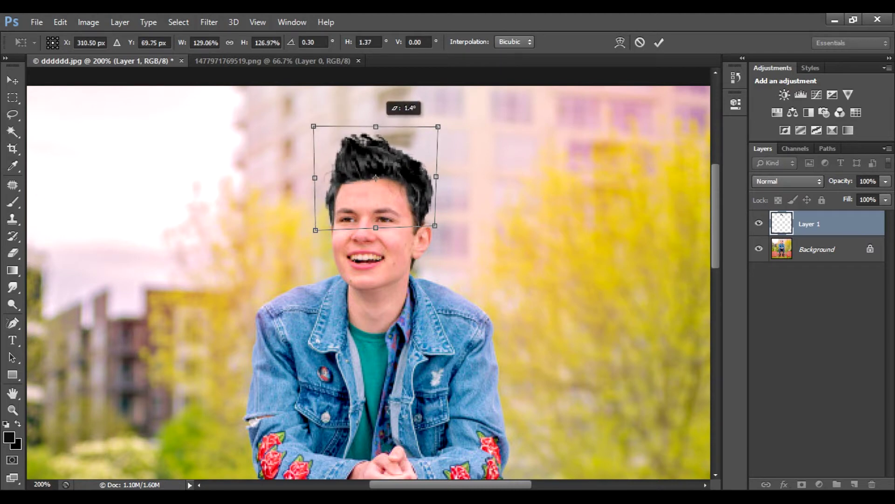
drag(375, 227, 375, 230)
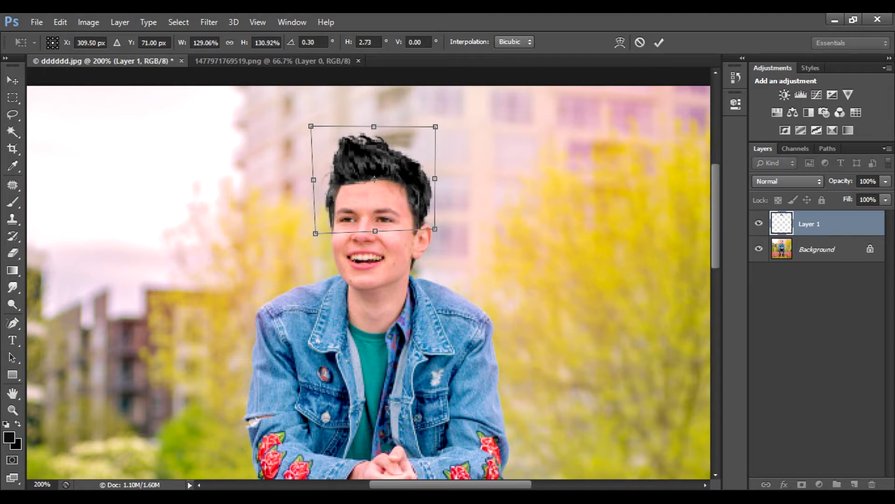
drag(434, 229, 434, 232)
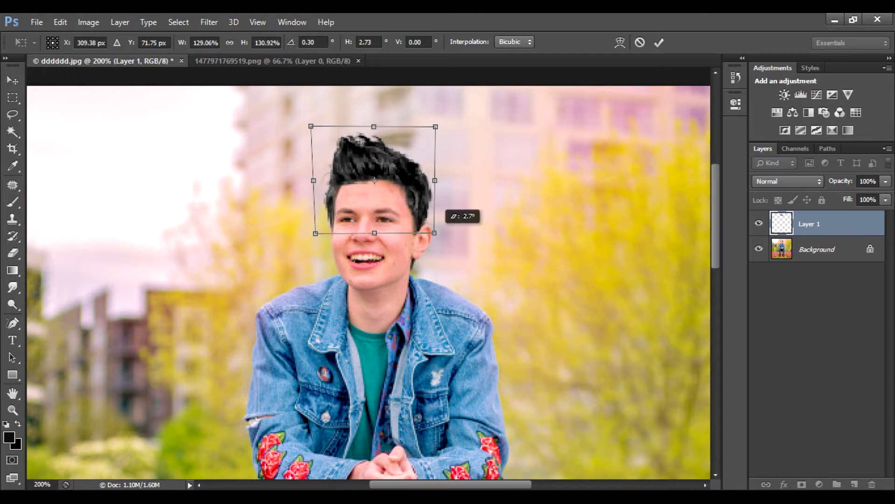
key(Return)
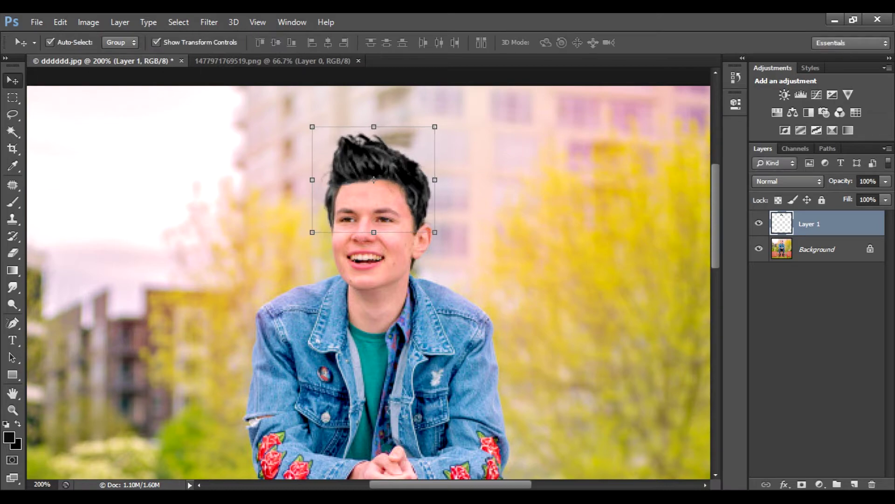
click(816, 327)
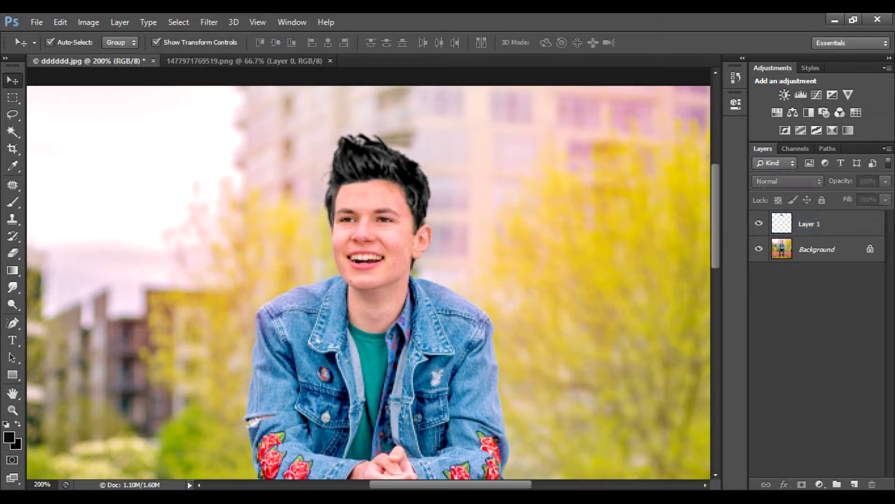
key(ctrl+plus)
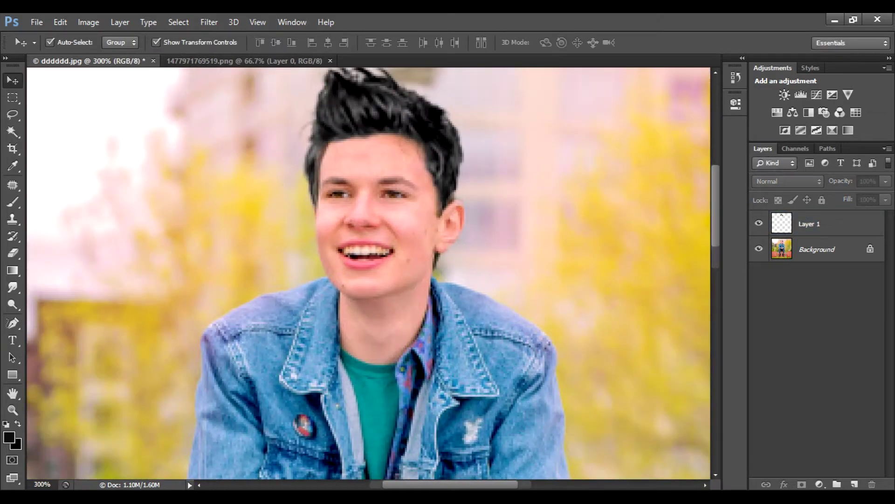
key(ctrl+plus)
key(ctrl+plus)
scroll(368, 273, up, 3)
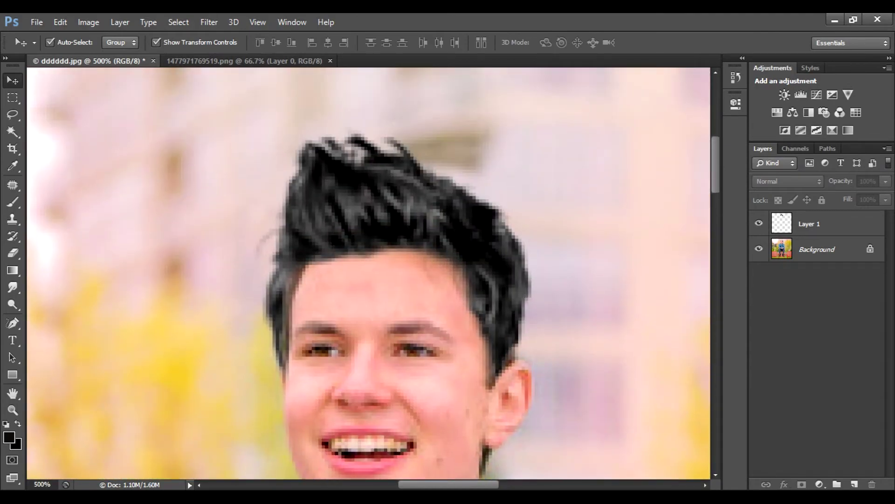
click(13, 304)
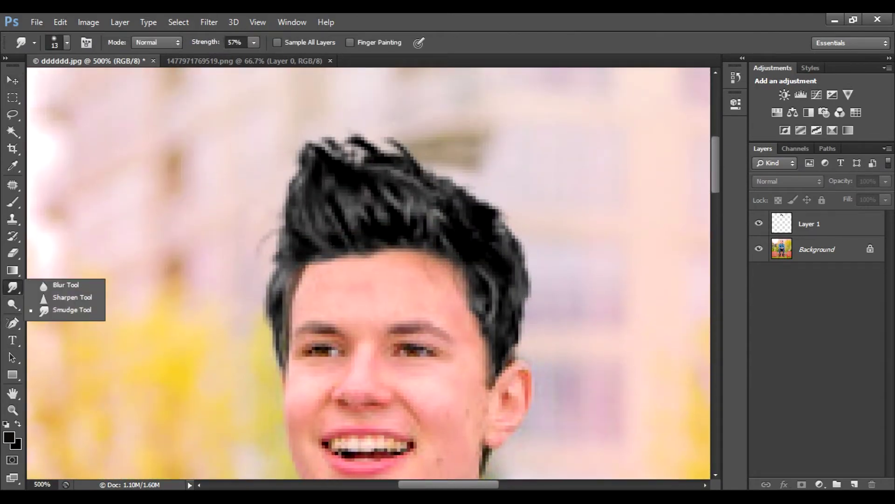
drag(13, 287, 65, 311)
key(v)
key(alt+])
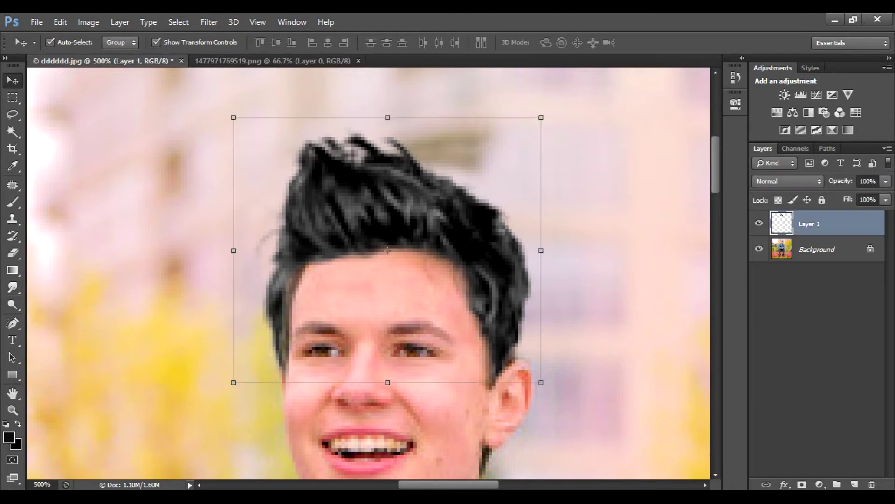
click(12, 304)
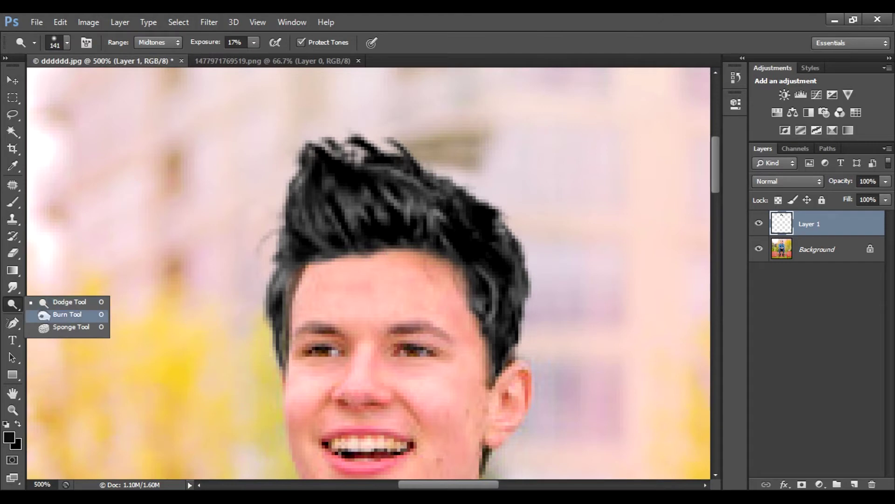
click(13, 287)
click(72, 310)
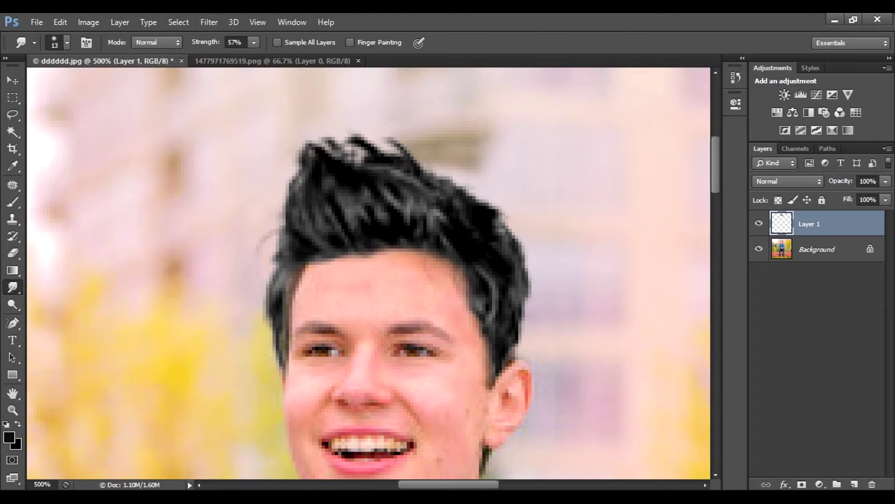
right_click(302, 268)
key(Escape)
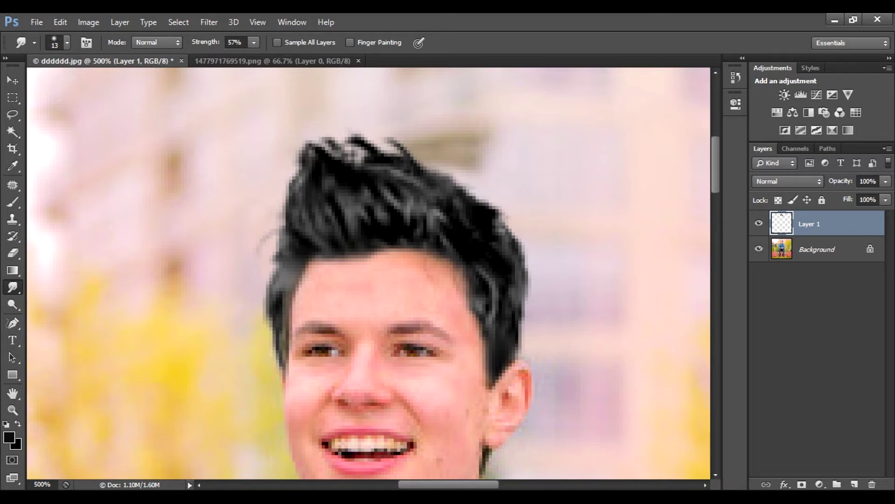
click(12, 219)
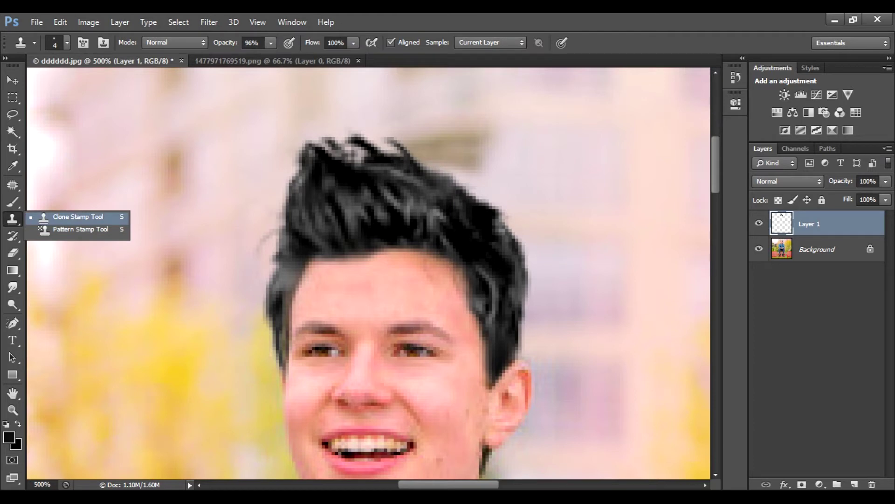
Step: Set the Clone Stamp brush size to 10 px
click(77, 216)
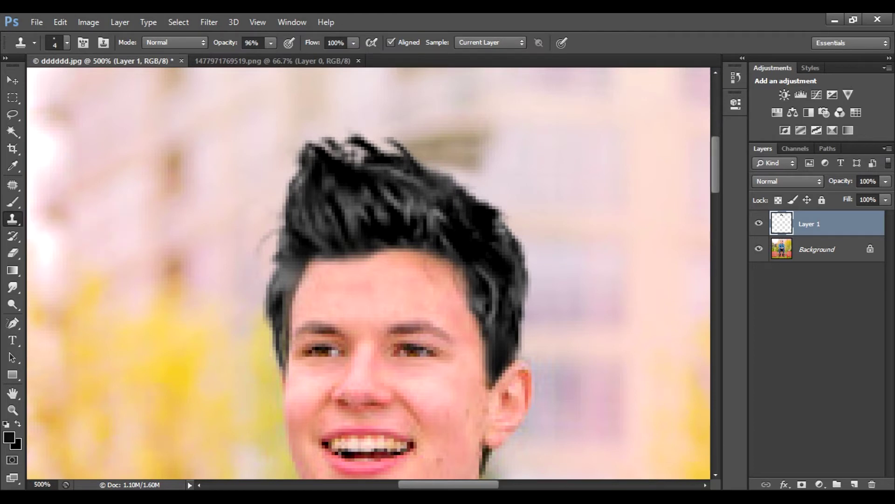
right_click(469, 212)
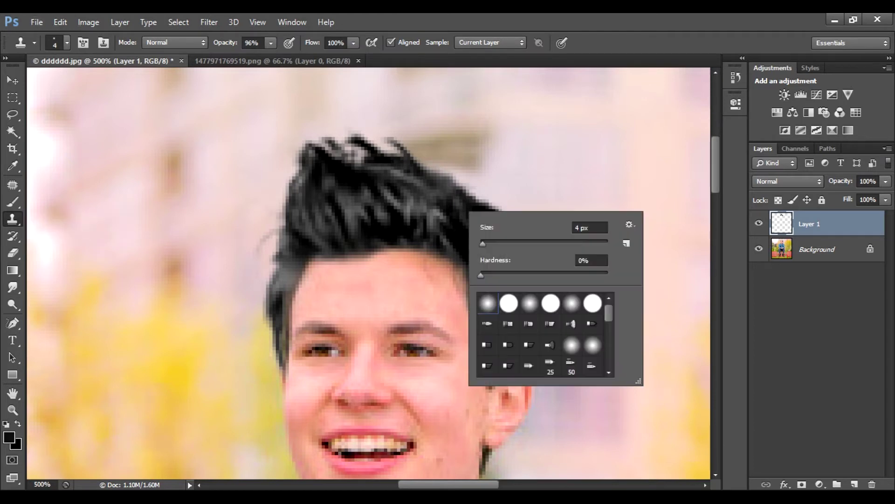
text(10)
key(Return)
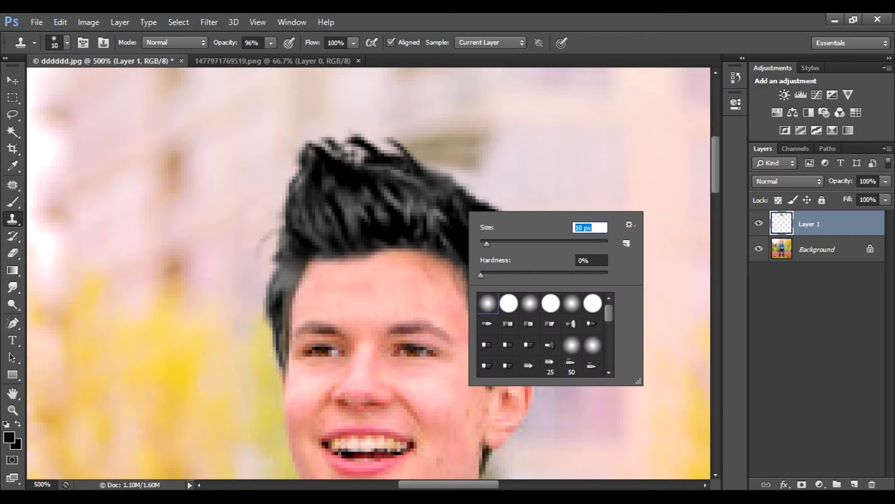
key(Return)
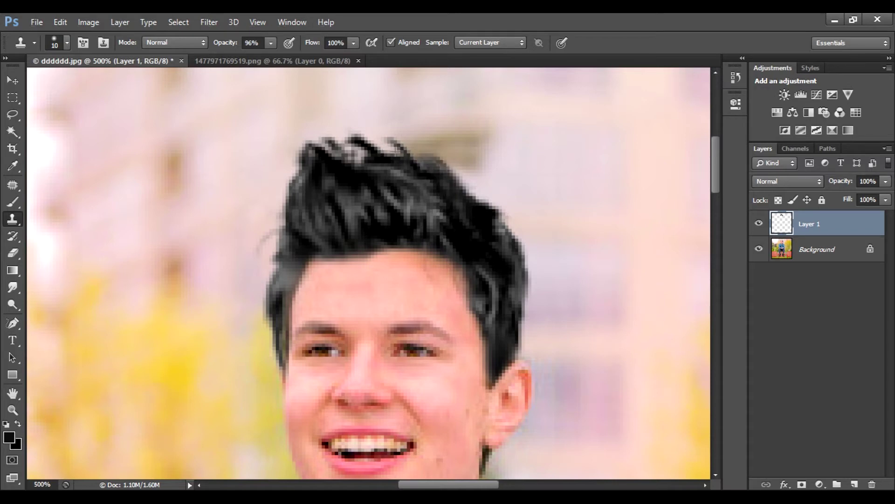
Step: Clone background over stray strands at the hair's upper right and fill in the hairline
drag(405, 163, 439, 196)
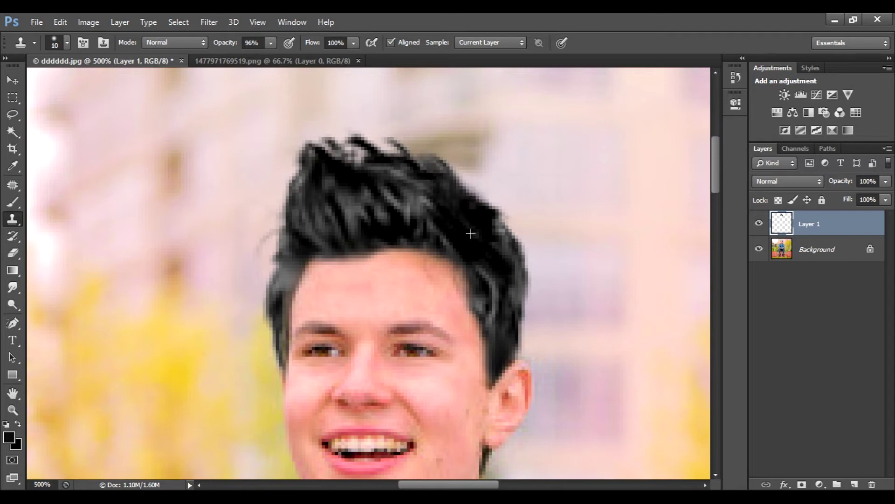
drag(464, 215, 455, 214)
key(alt)
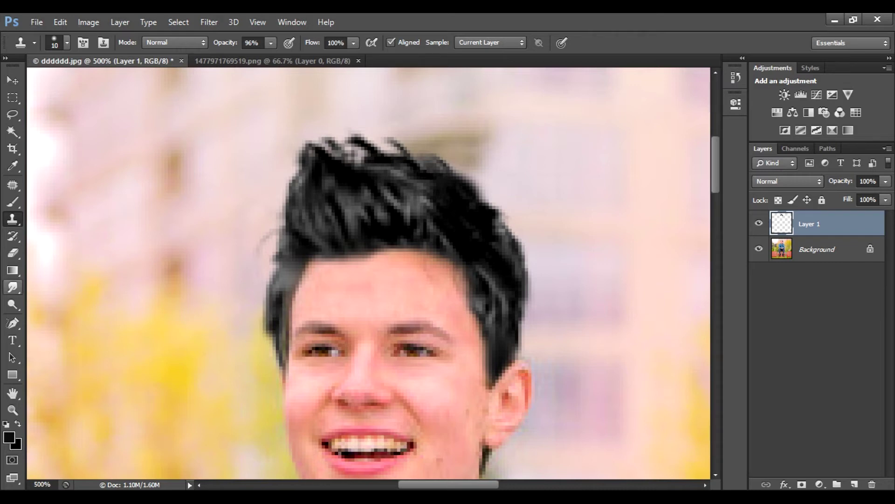
click(12, 287)
click(56, 312)
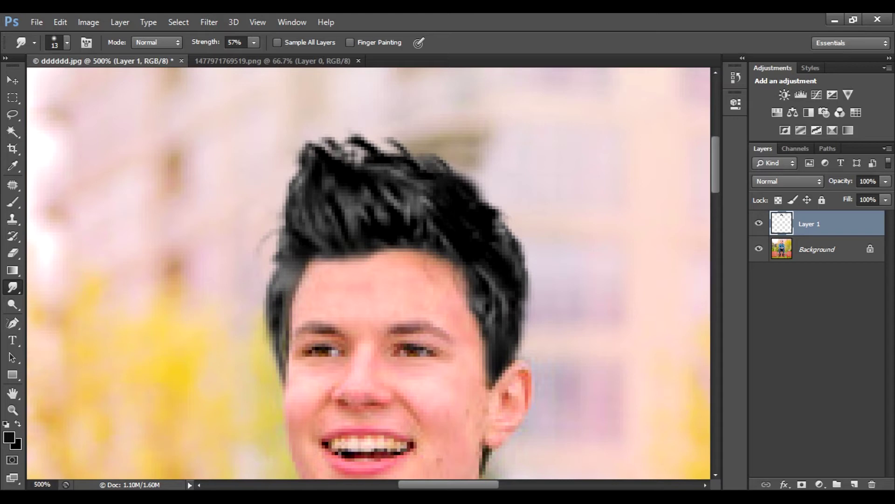
key(v)
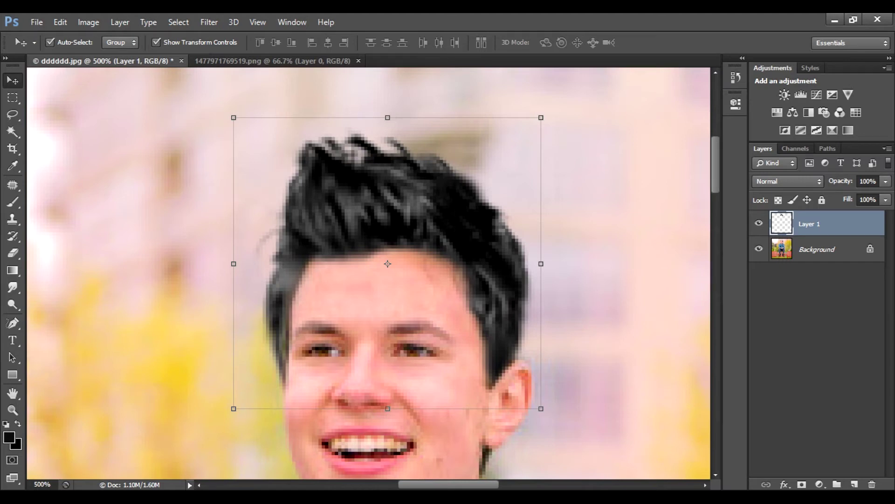
key(ctrl+u)
key(shift+Up)
key(shift+Up)
key(shift+Up)
key(shift+Up)
key(shift+Up)
key(shift+Up)
key(shift+Up)
key(shift+Up)
key(shift+Up)
key(shift+Up)
key(shift+Up)
key(shift+Up)
key(Up)
key(Up)
key(Up)
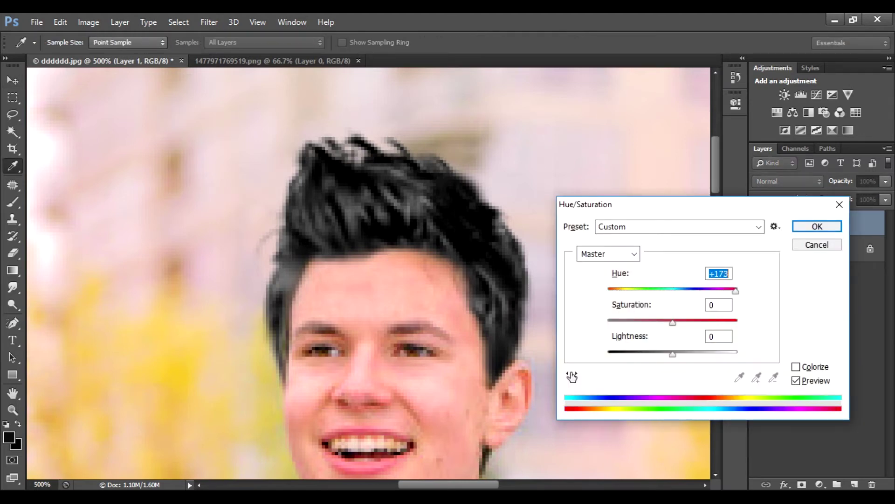
key(alt+o)
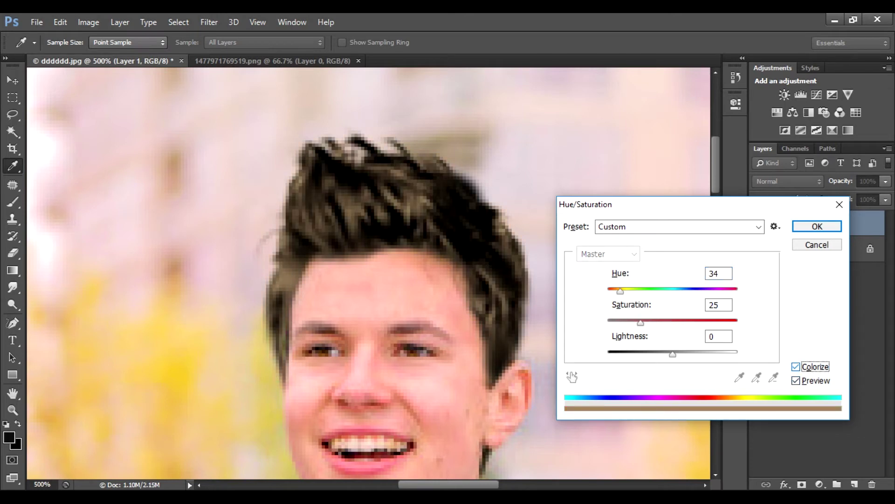
key(alt+h)
key(shift+Up)
key(shift+Up)
key(shift+Up)
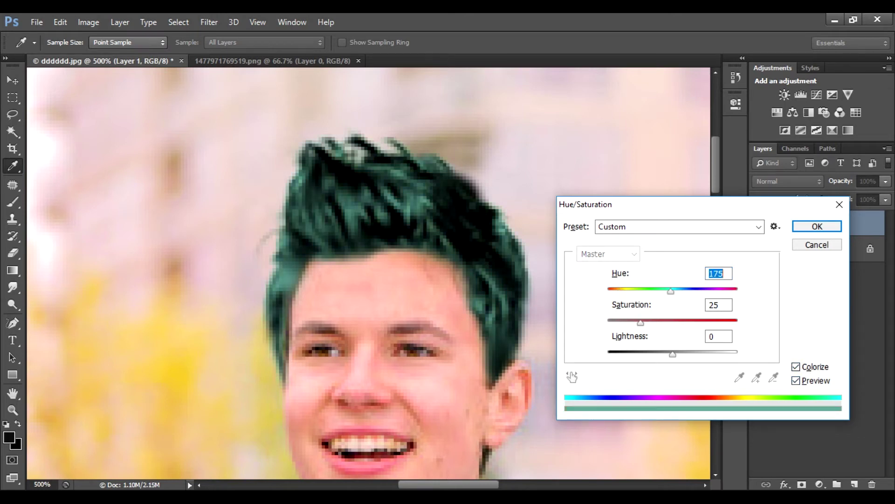
key(shift+Up)
key(shift+Up)
key(shift+Up)
key(Up)
key(Up)
key(Up)
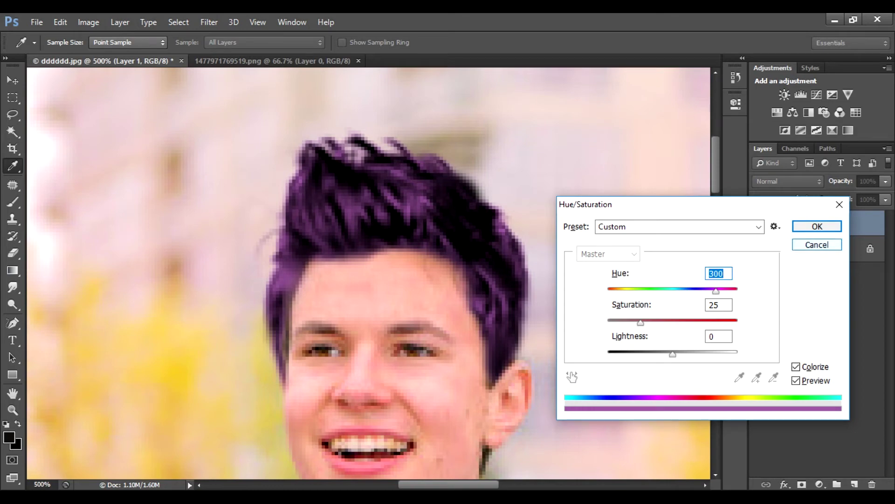
key(Escape)
key(v)
key(ctrl+minus)
key(ctrl+minus)
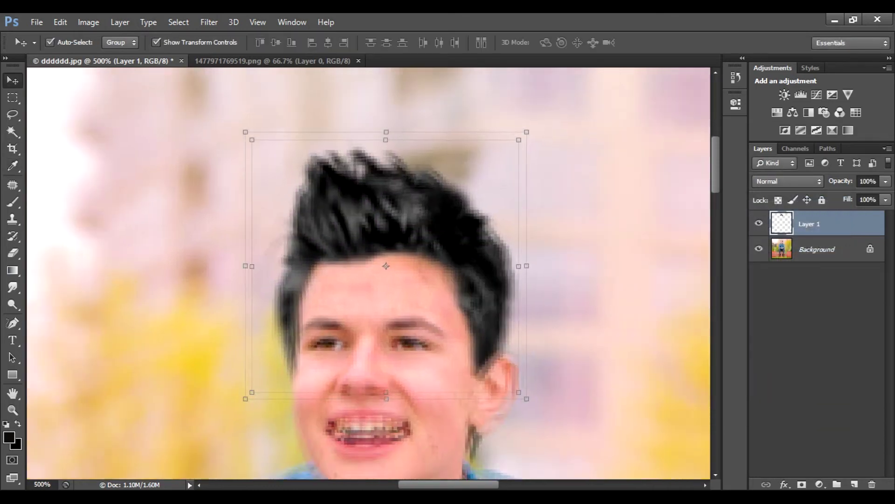
key(ctrl+minus)
key(ctrl+minus)
key(ctrl+minus)
Step: Reopen Hue/Saturation on the reselected hair layer and shift the hue to -78
key(ctrl+plus)
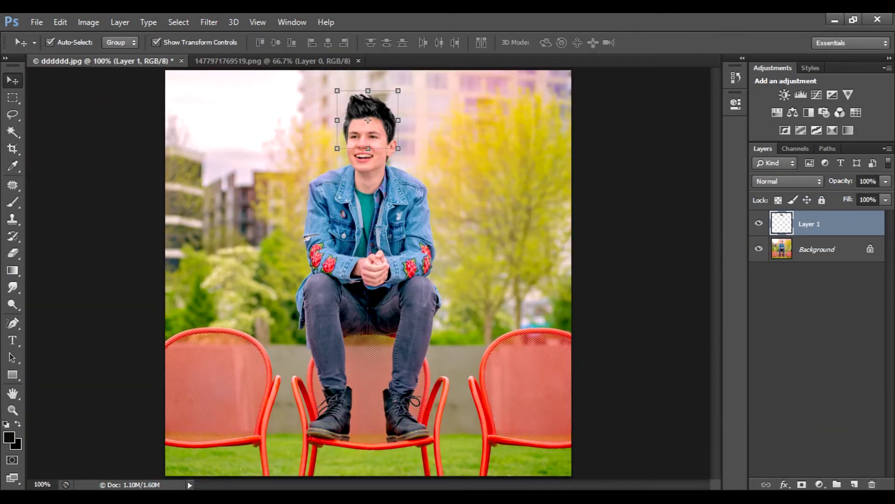
click(816, 350)
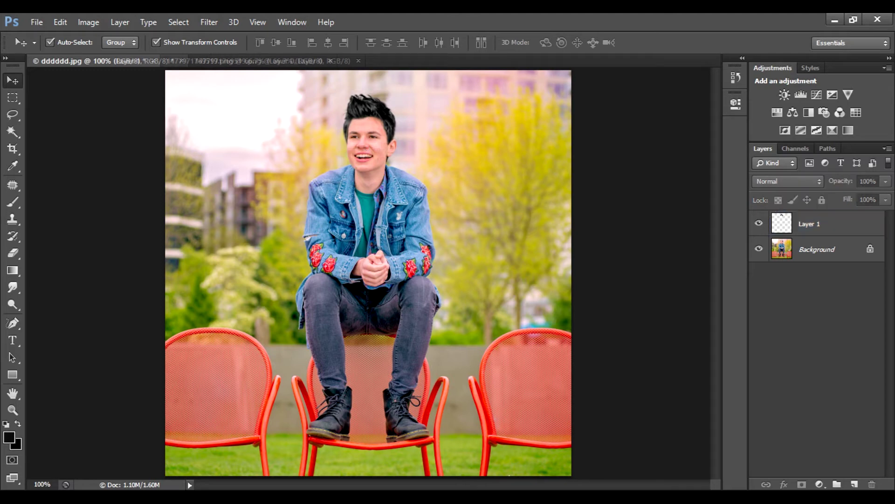
click(821, 223)
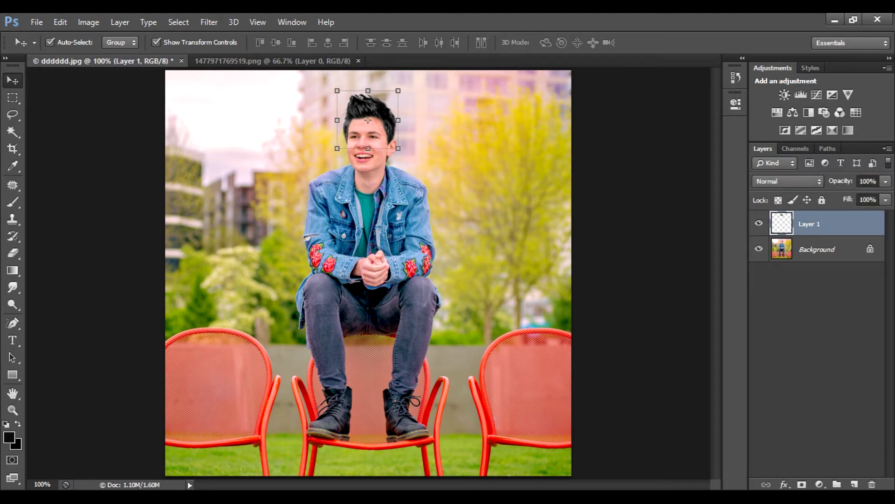
key(ctrl+u)
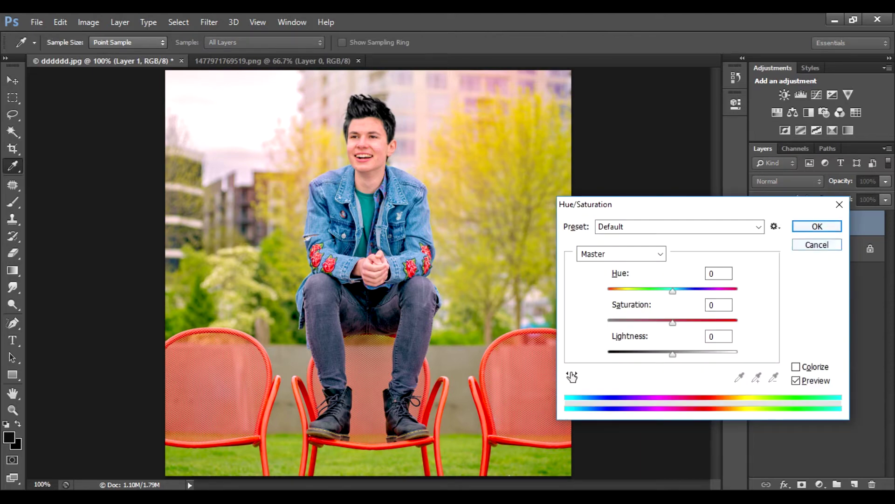
click(817, 244)
click(88, 22)
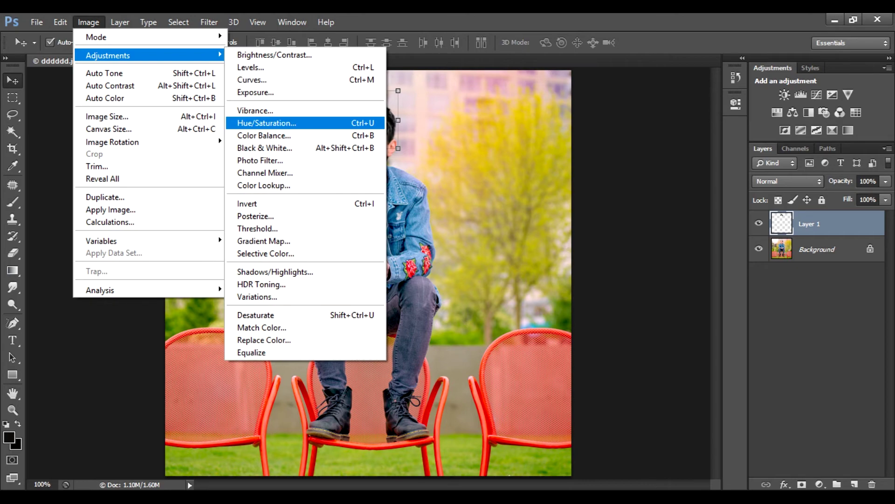
click(267, 122)
key(shift+Down)
key(shift+Down)
key(shift+Down)
key(shift+Down)
key(shift+Down)
key(shift+Down)
key(shift+Down)
key(shift+Down)
key(shift+Down)
key(shift+Down)
key(shift+Down)
key(shift+Down)
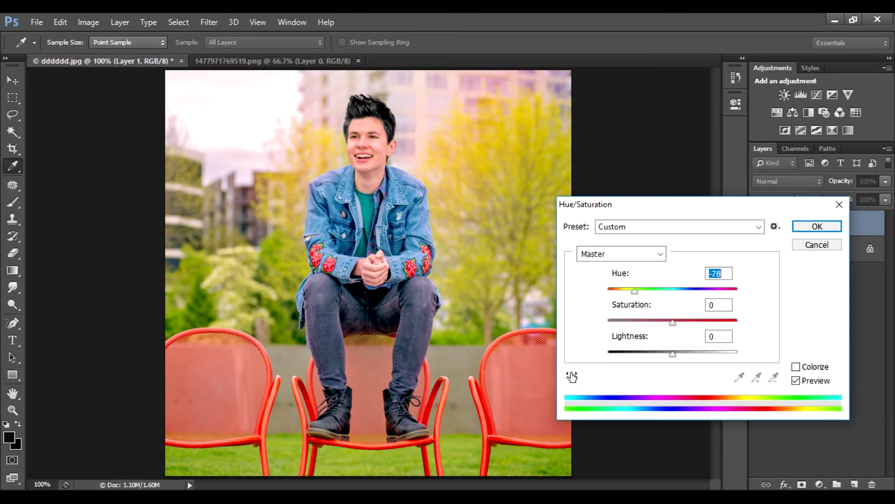
Step: Turn on Colorize and try a hue of 20 with saturation 77 on the hair
key(alt+o)
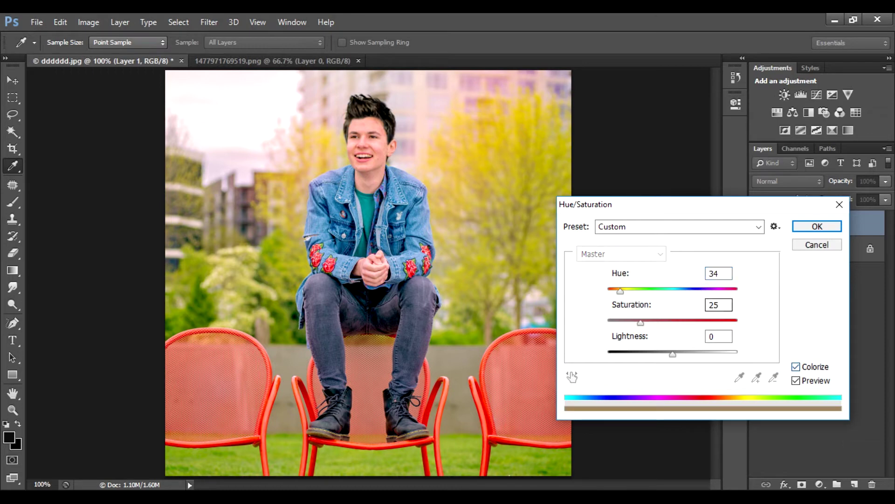
key(shift+Up)
key(shift+Up)
key(shift+Up)
key(shift+Up)
key(shift+Up)
key(shift+Up)
key(shift+Up)
key(shift+Up)
key(shift+Up)
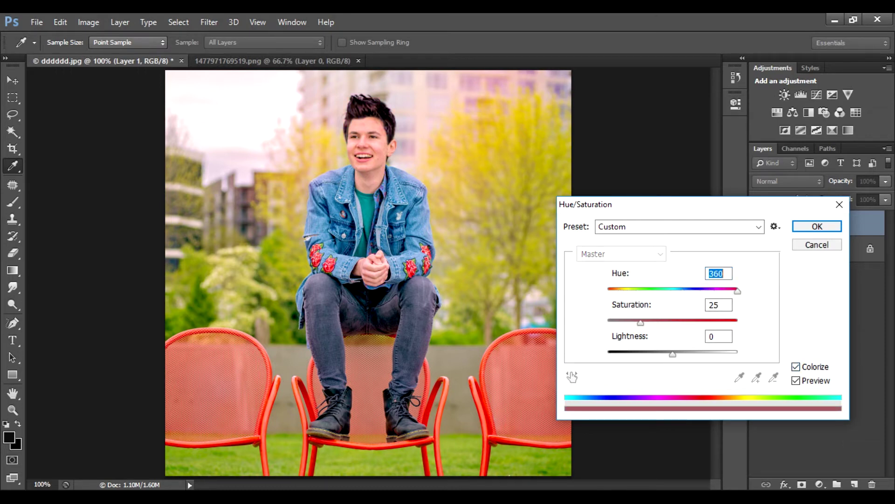
text(20)
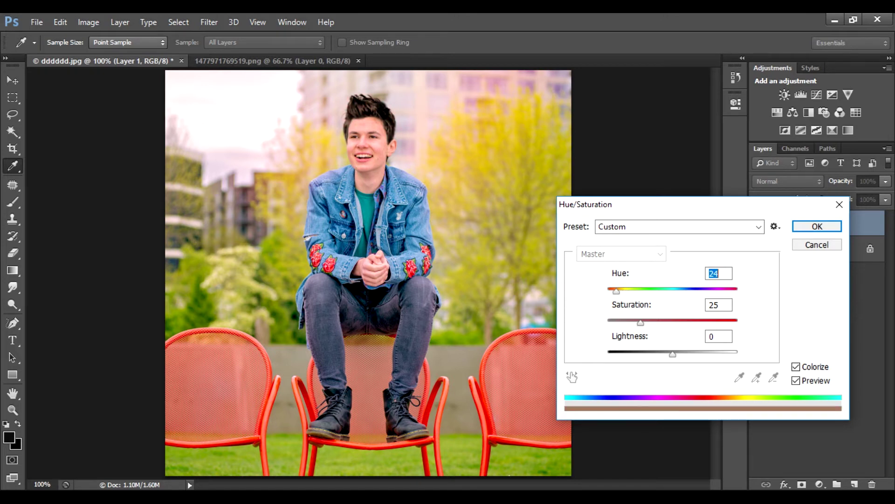
key(Up)
key(Up)
key(Tab)
text(77)
key(shift+Tab)
key(Up)
key(Up)
text(0)
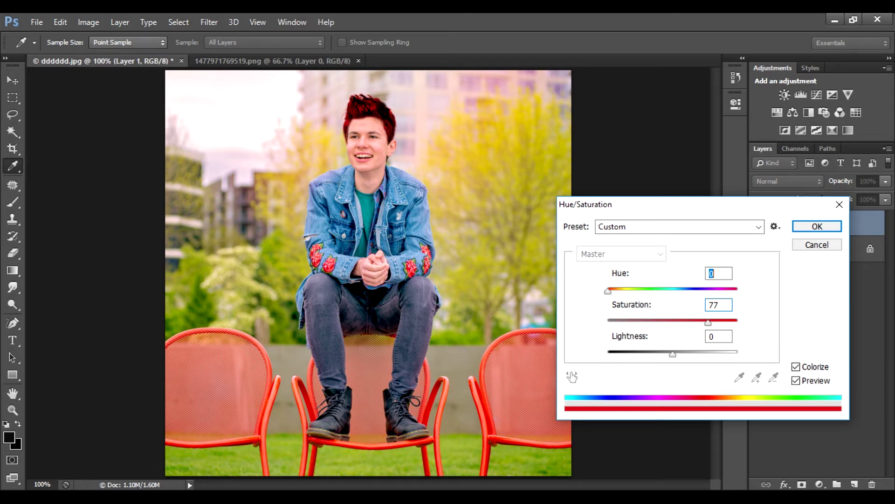
text(120198)
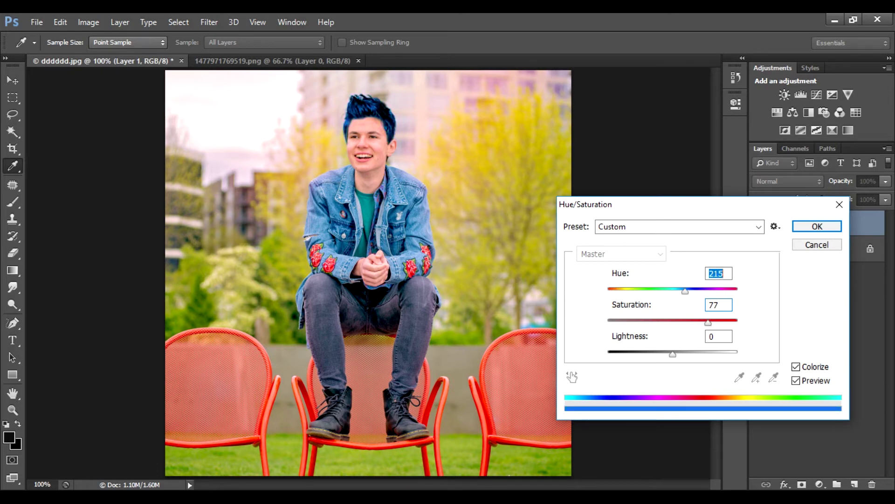
text(351)
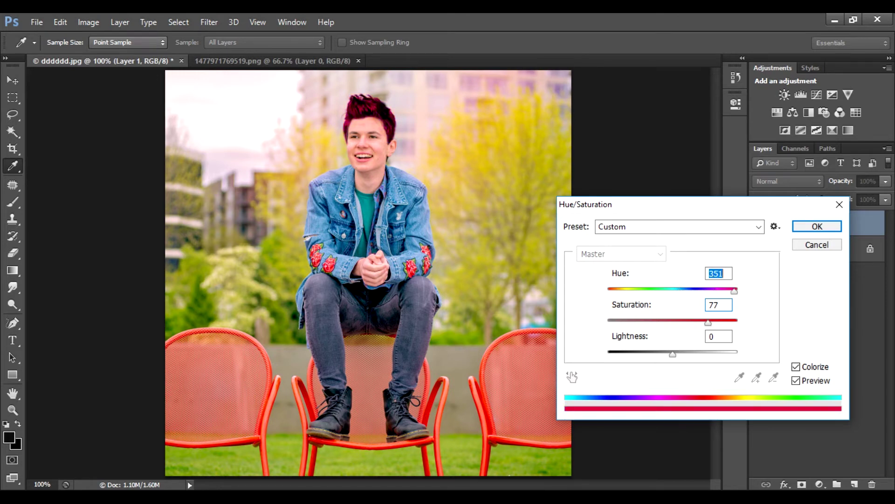
Step: Sweep the hair hue through green and blue, dropping saturation to 30 and raising lightness
key(shift+Up)
key(shift+Down)
key(shift+Down)
key(shift+Down)
key(shift+Down)
key(shift+Down)
key(shift+Down)
key(shift+Down)
key(shift+Down)
key(shift+Down)
key(shift+Down)
key(shift+Down)
key(shift+Down)
key(shift+Up)
key(shift+Up)
key(shift+Up)
key(shift+Up)
key(shift+Up)
key(shift+Up)
key(shift+Up)
key(shift+Up)
key(Up)
key(Up)
key(Up)
key(shift+Up)
key(shift+Up)
key(shift+Up)
key(Down)
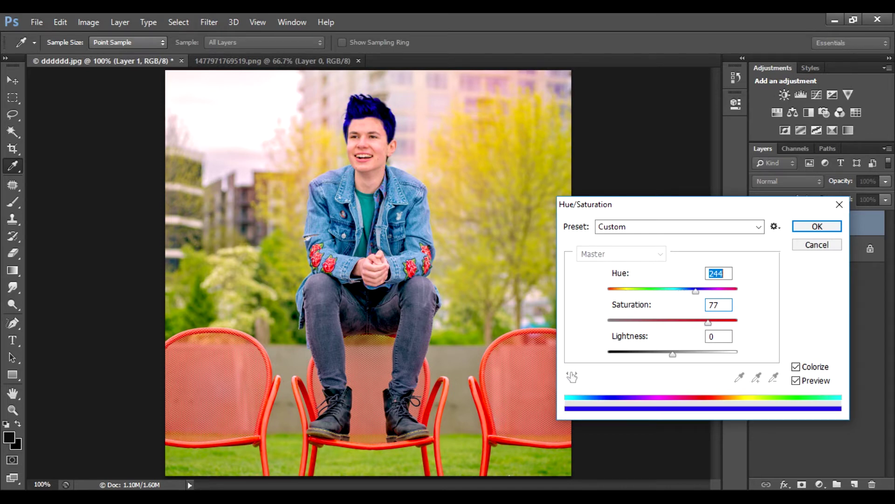
key(Tab)
key(shift+Down)
key(shift+Down)
key(Up)
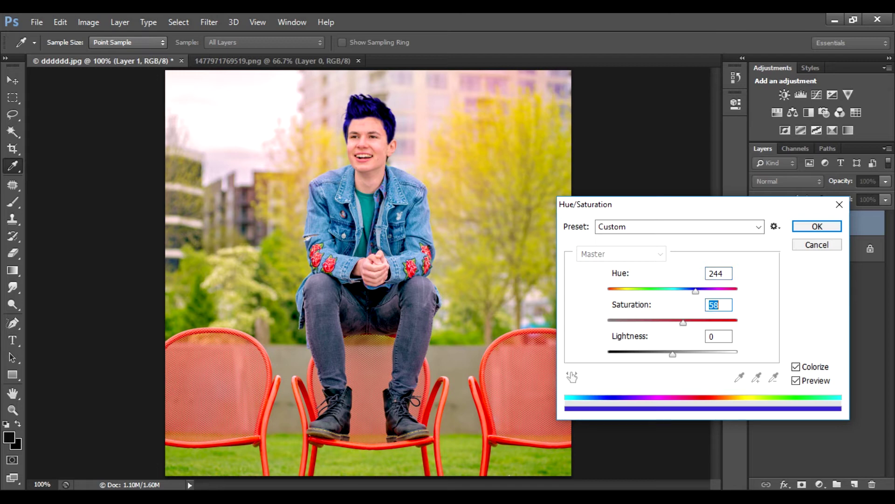
key(shift+Tab)
key(shift+Down)
key(shift+Down)
key(shift+Down)
key(shift+Down)
key(shift+Down)
key(shift+Down)
key(shift+Down)
key(shift+Down)
key(shift+Down)
key(shift+Down)
key(shift+Down)
key(Down)
key(Down)
key(Down)
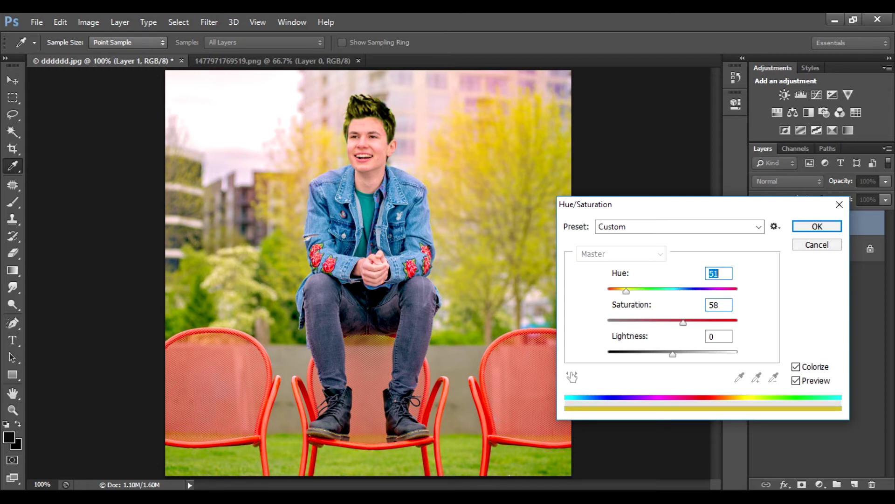
key(Tab)
key(shift+Down)
key(shift+Down)
key(Down)
key(Down)
key(Down)
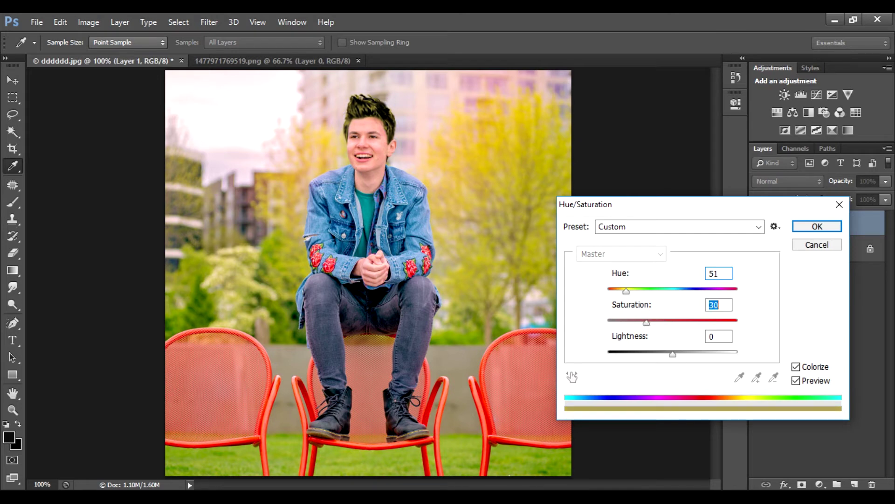
key(Down)
key(Down)
key(Down)
key(Tab)
key(shift+Up)
key(shift+Up)
key(shift+Up)
key(shift+Up)
key(Up)
key(Up)
key(Up)
key(shift+Down)
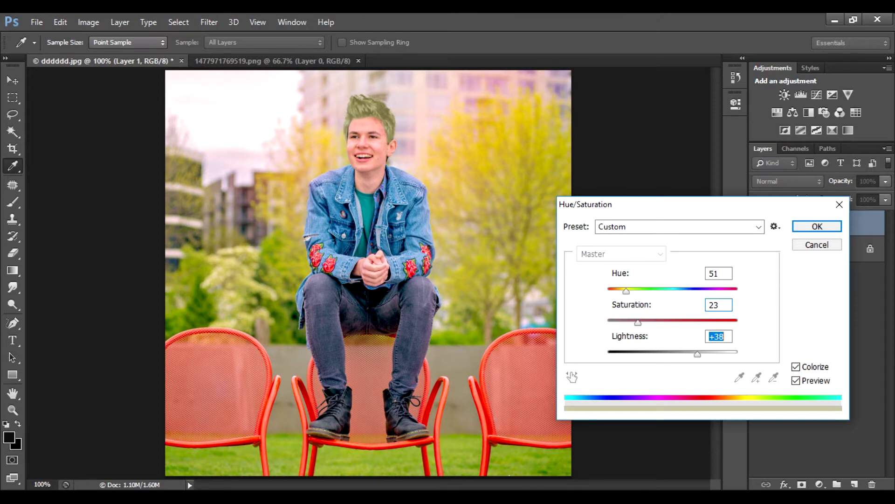
Step: Raise saturation to 47 and try blue and red hues before settling on hue 31
key(shift+Tab)
key(shift+Up)
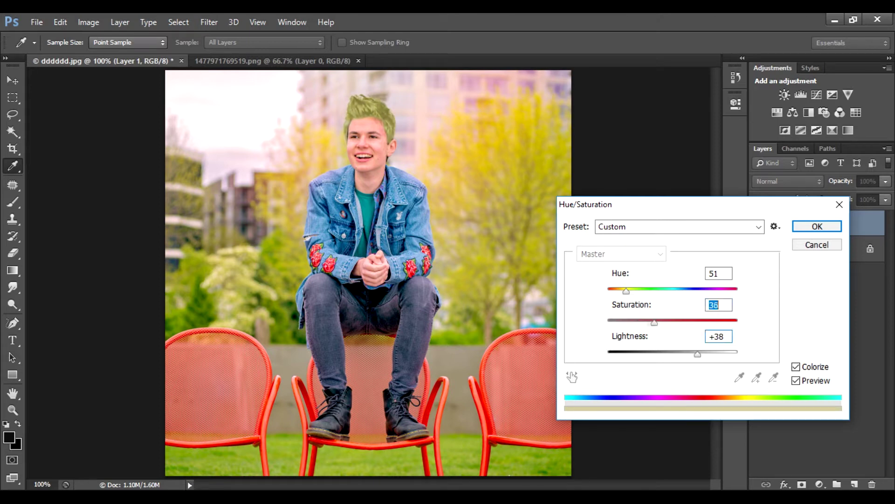
key(shift+Up)
key(Up)
key(Up)
key(Up)
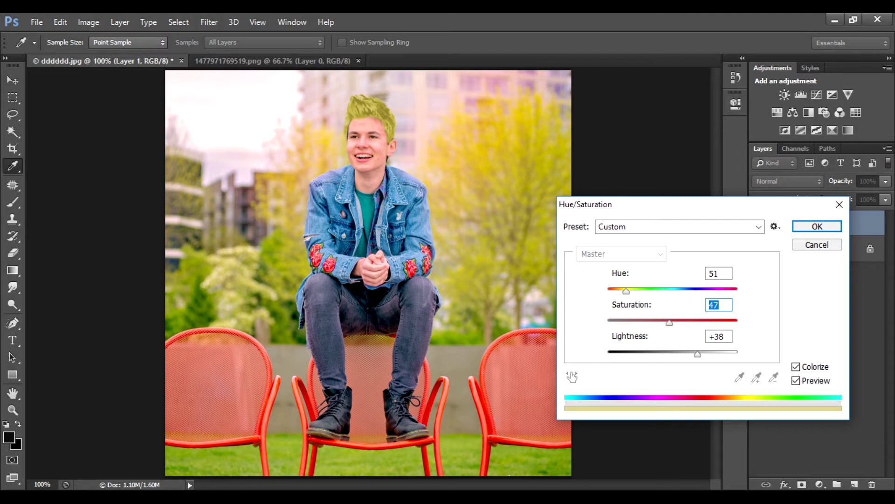
key(shift+Tab)
key(shift+Up)
key(shift+Up)
key(shift+Up)
key(shift+Up)
key(shift+Up)
key(shift+Up)
key(shift+Up)
key(shift+Up)
key(shift+Up)
key(shift+Up)
key(shift+Up)
key(shift+Up)
key(Up)
key(Up)
key(Up)
key(shift+Up)
key(Up)
key(Up)
key(Up)
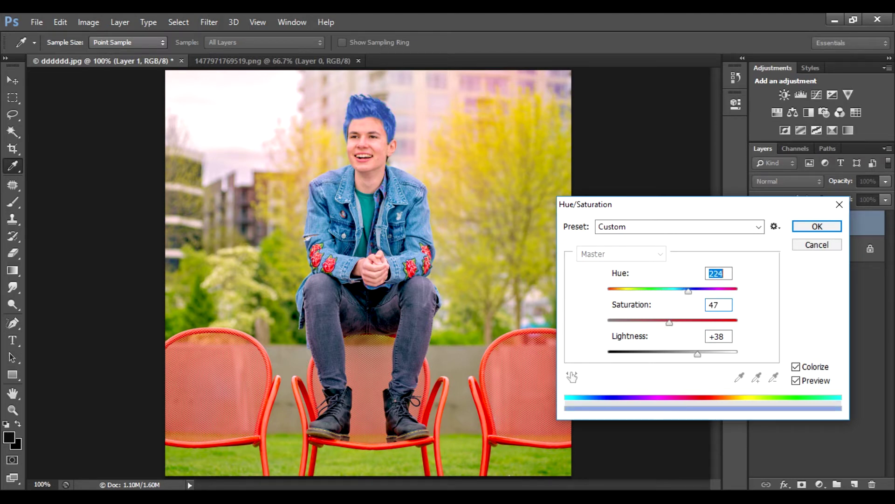
key(shift+Down)
key(Down)
key(Down)
key(Down)
key(shift+Up)
key(shift+Up)
key(shift+Up)
key(shift+Up)
key(shift+Up)
key(shift+Up)
key(shift+Up)
key(shift+Up)
key(shift+Up)
key(shift+Down)
key(shift+Down)
key(shift+Down)
key(shift+Down)
key(shift+Down)
key(shift+Down)
key(shift+Down)
key(shift+Down)
key(shift+Down)
key(shift+Down)
key(shift+Down)
key(shift+Up)
key(shift+Up)
Step: Settle the hair on warm brown (hue 38, saturation 53, lightness -3) and apply it
key(shift+Up)
key(Up)
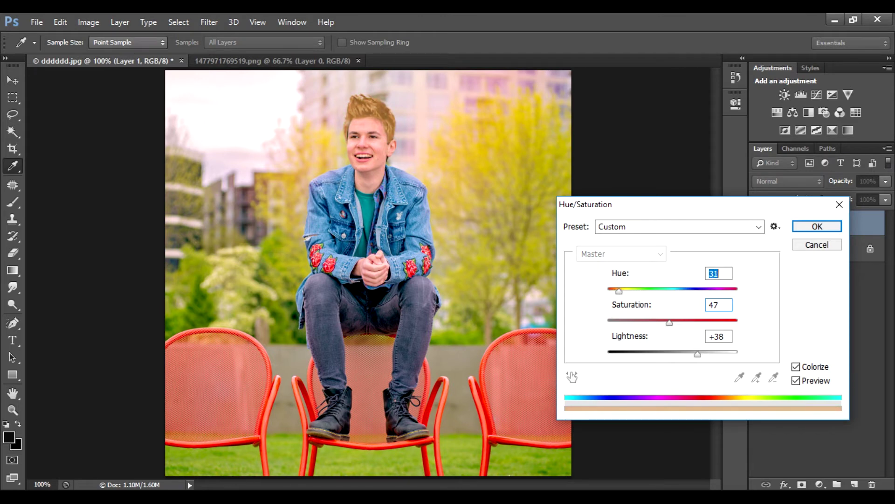
key(Tab)
key(Down)
key(Down)
key(Down)
key(Down)
key(Down)
key(Down)
key(Tab)
key(shift+Down)
key(shift+Down)
key(shift+Down)
key(shift+Down)
key(shift+Down)
key(shift+Down)
key(shift+Down)
key(shift+Down)
key(shift+Down)
key(shift+Down)
key(shift+Down)
key(shift+Up)
key(shift+Up)
key(shift+Up)
key(shift+Up)
key(Up)
key(Up)
key(Up)
key(Down)
key(Down)
key(Down)
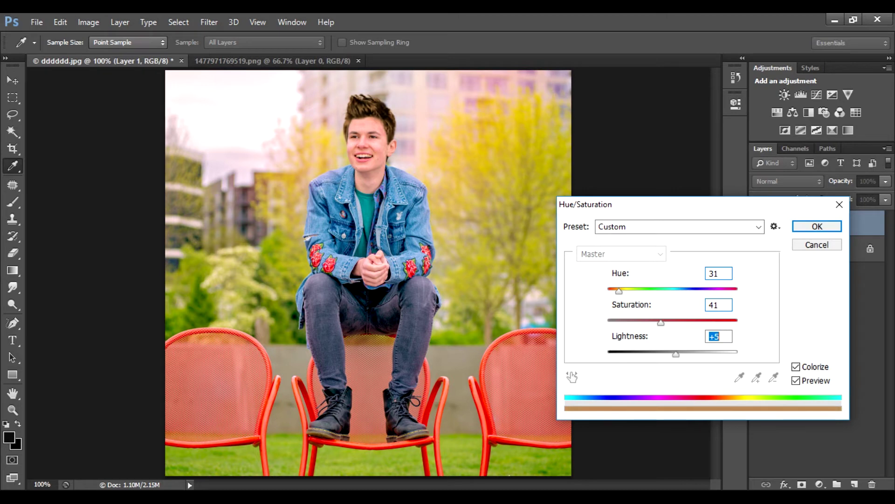
key(Down)
key(Down)
key(Down)
key(Down)
key(Down)
key(Down)
key(Down)
key(Down)
key(shift+Tab)
key(shift+Up)
key(shift+Up)
key(shift+Up)
key(Up)
key(Up)
key(Down)
key(Down)
key(Down)
key(Down)
key(Down)
key(Down)
key(Down)
key(Down)
key(Down)
key(Down)
key(Down)
key(Down)
key(shift+Tab)
key(Up)
key(Up)
key(Up)
key(Up)
key(Up)
key(Up)
key(Up)
key(Up)
key(Up)
key(Down)
key(Down)
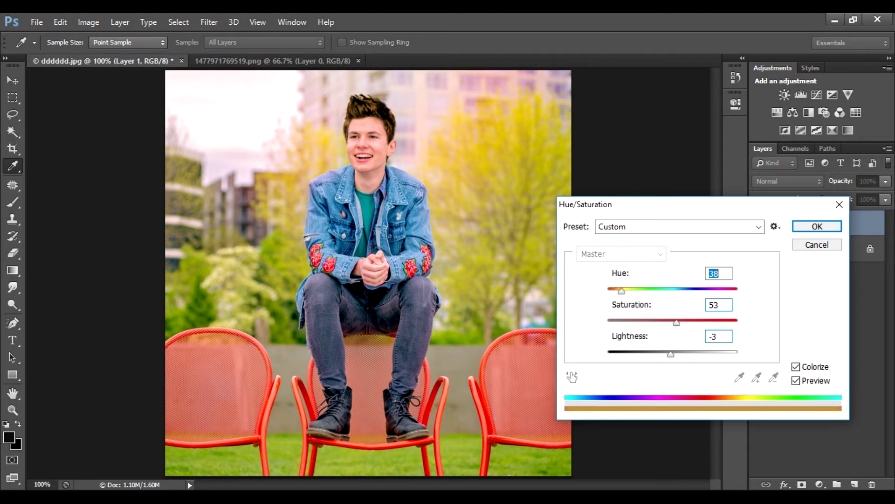
key(Return)
key(v)
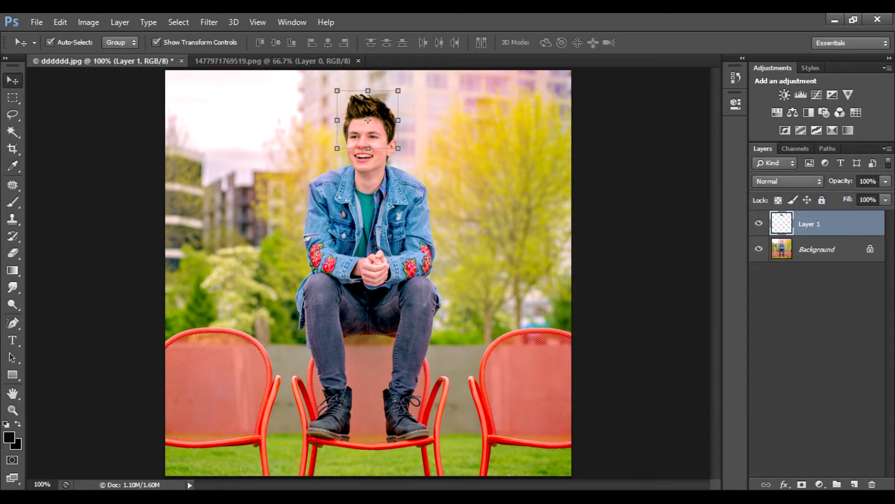
key(ctrl+b)
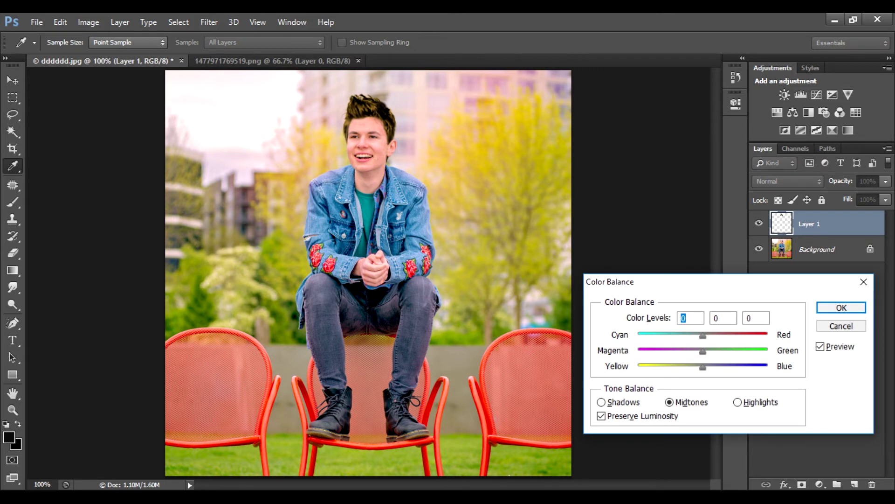
Step: Shift the hair's midtones by +20 red, -13 magenta, +3 blue, then deselect Layer 1
mouse_move(703, 367)
mouse_down()
mouse_move(712, 367)
mouse_move(693, 351)
mouse_move(725, 336)
mouse_move(675, 335)
mouse_move(730, 335)
mouse_move(716, 336)
mouse_up()
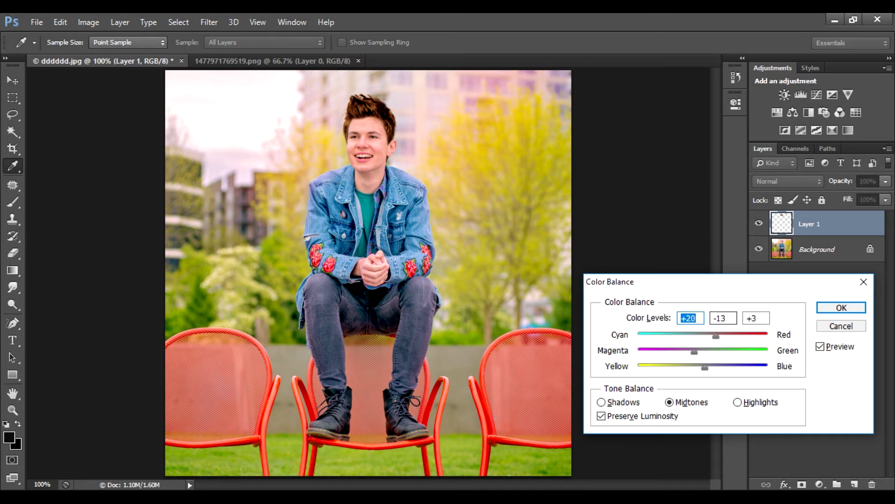
key(shift+Tab)
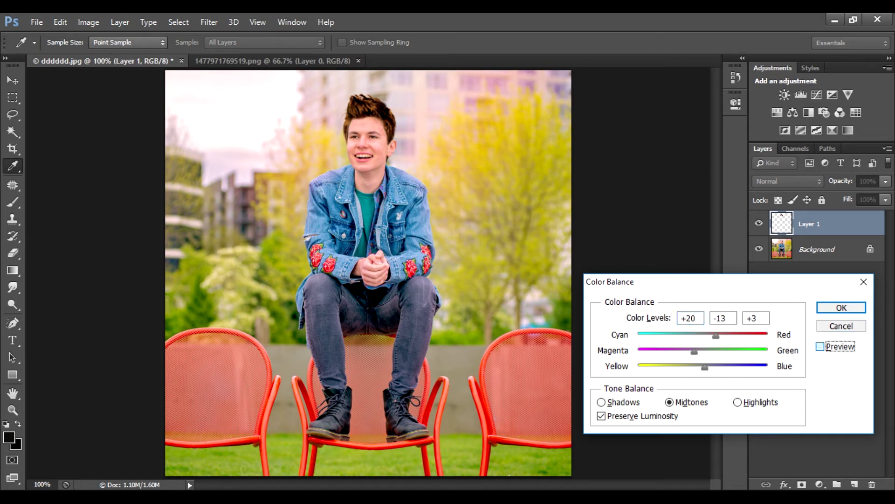
key(Return)
key(v)
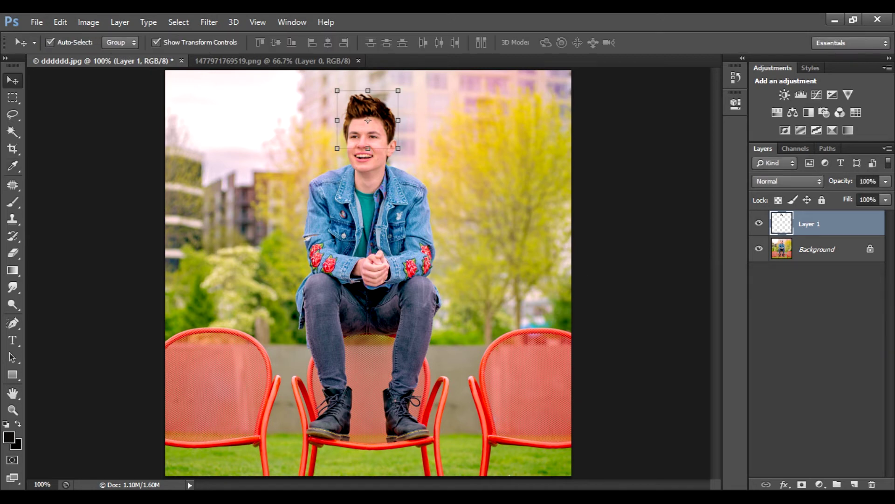
click(816, 326)
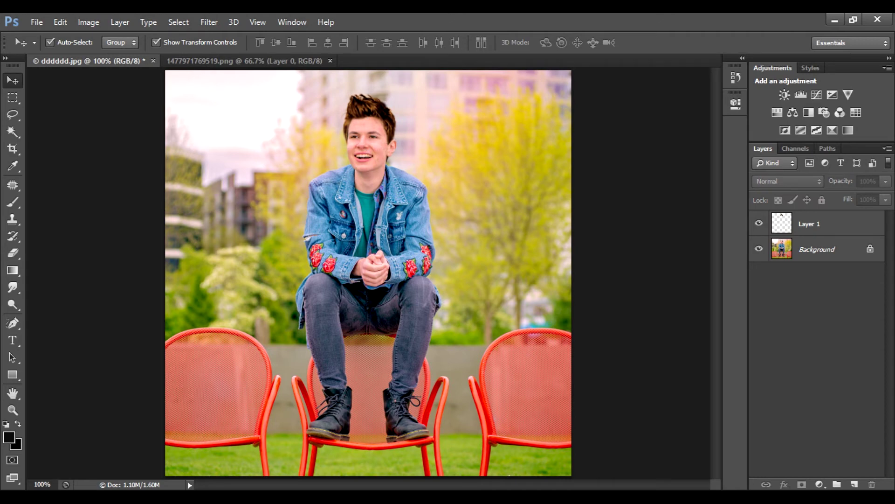
key(ctrl+o)
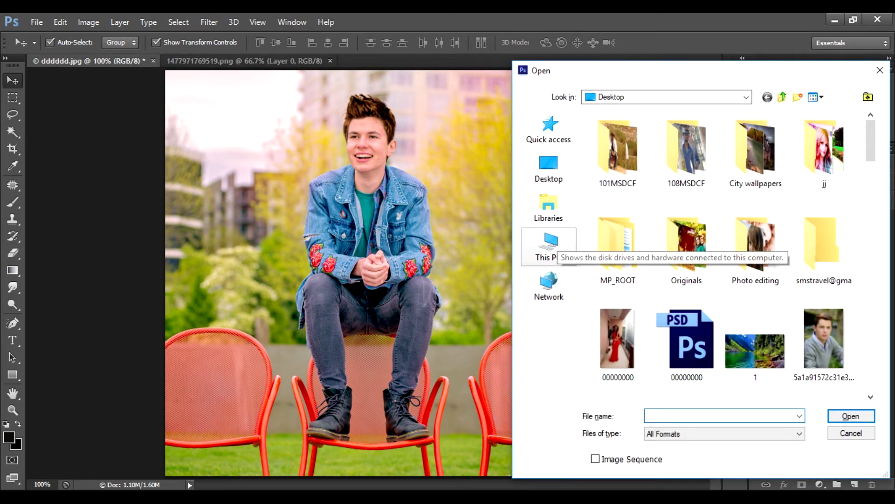
Step: Browse the Open dialog past Videos and Pictures to the Downloads folder
click(550, 247)
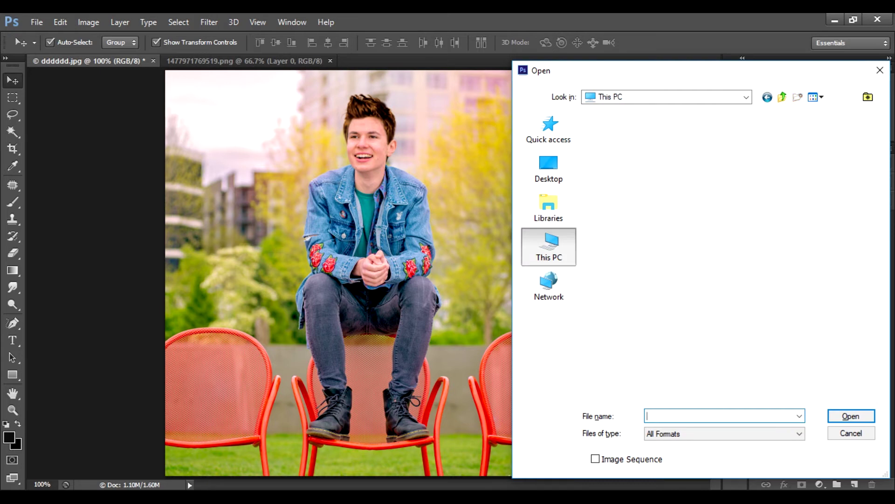
double_click(672, 347)
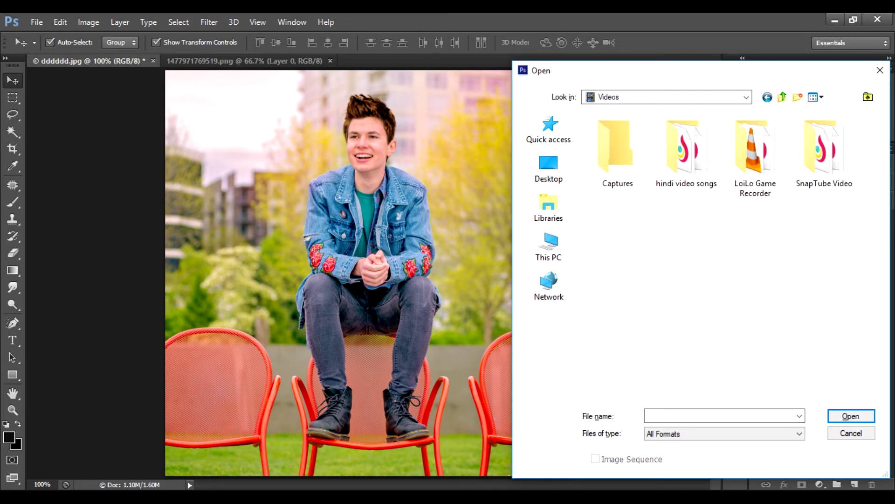
click(549, 247)
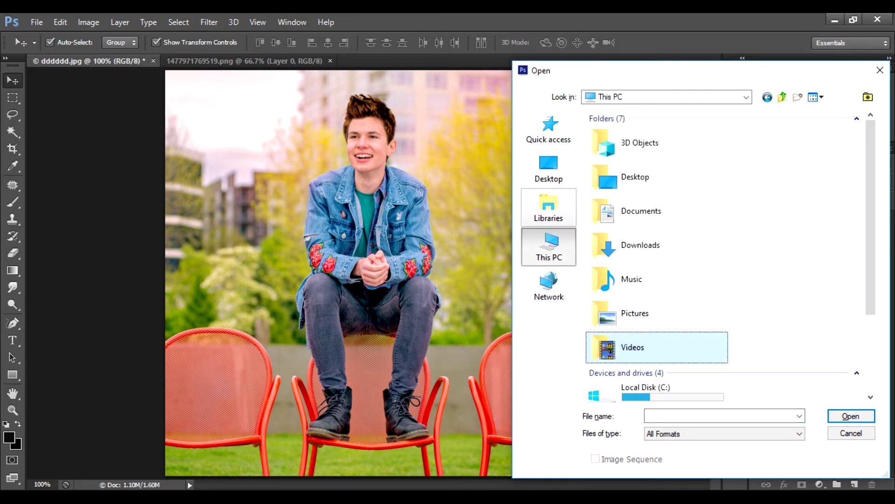
double_click(635, 313)
click(746, 97)
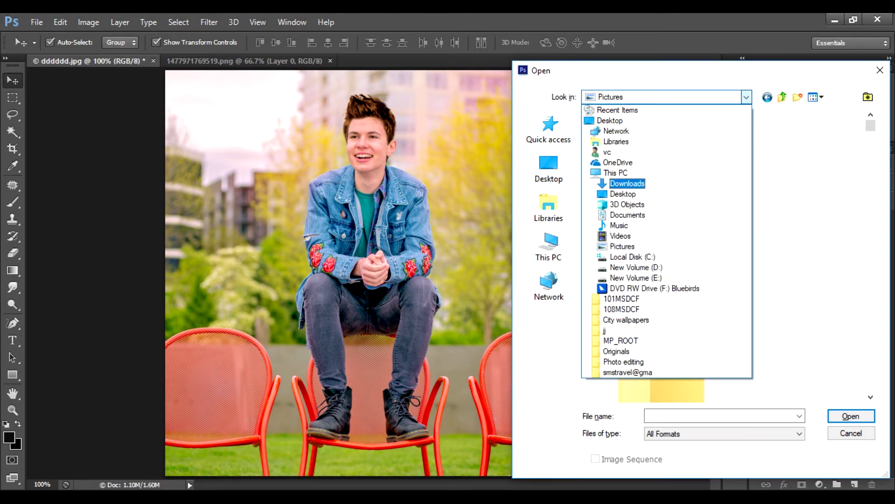
click(627, 184)
Step: Scroll down in Downloads and open the green glow image 7.jpg
scroll(697, 247, down, 2)
scroll(698, 247, down, 1)
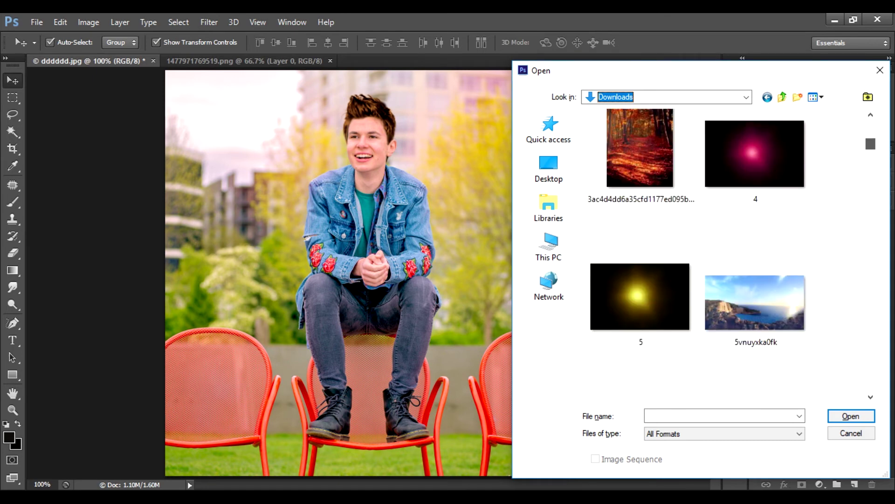
scroll(697, 252, down, 1)
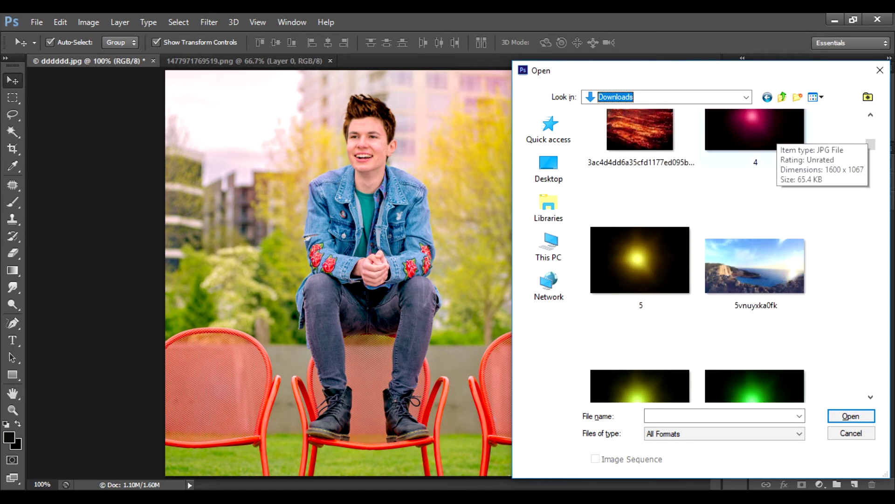
scroll(746, 210, down, 3)
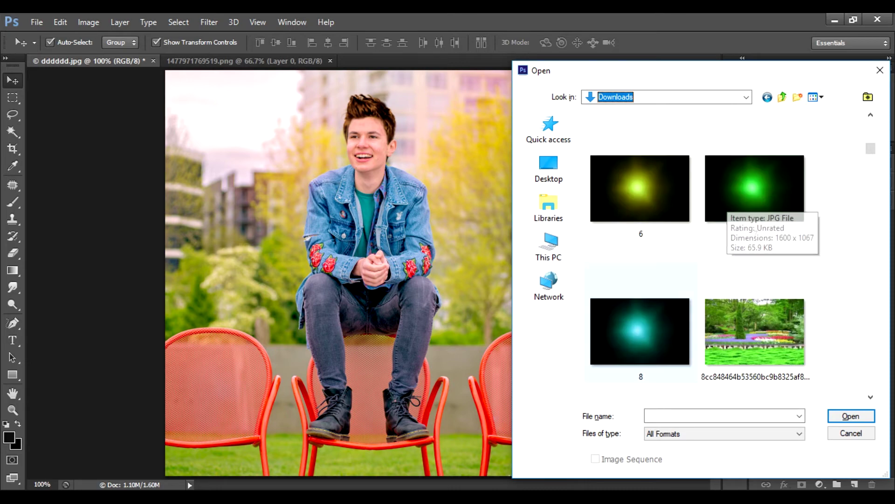
click(753, 191)
key(Return)
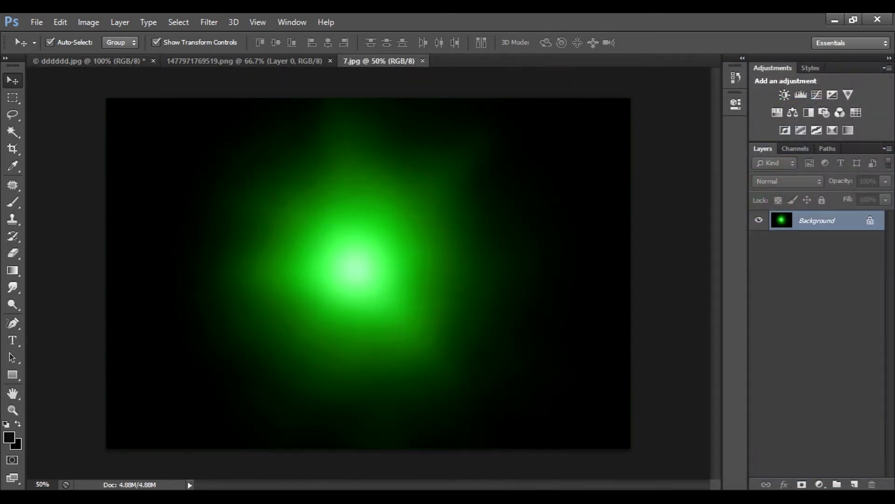
Step: Copy the whole 7.jpg glow into the portrait as a Screen-blended layer
key(ctrl+a)
drag(368, 268, 213, 118)
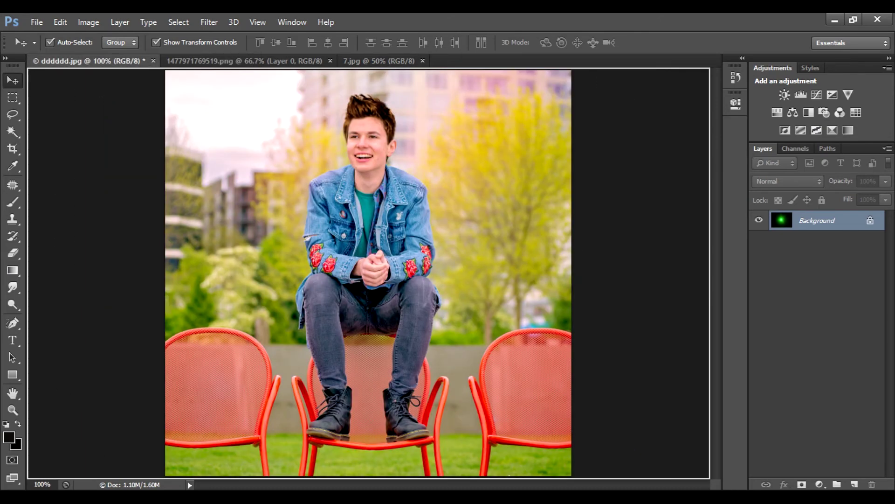
drag(89, 61, 404, 282)
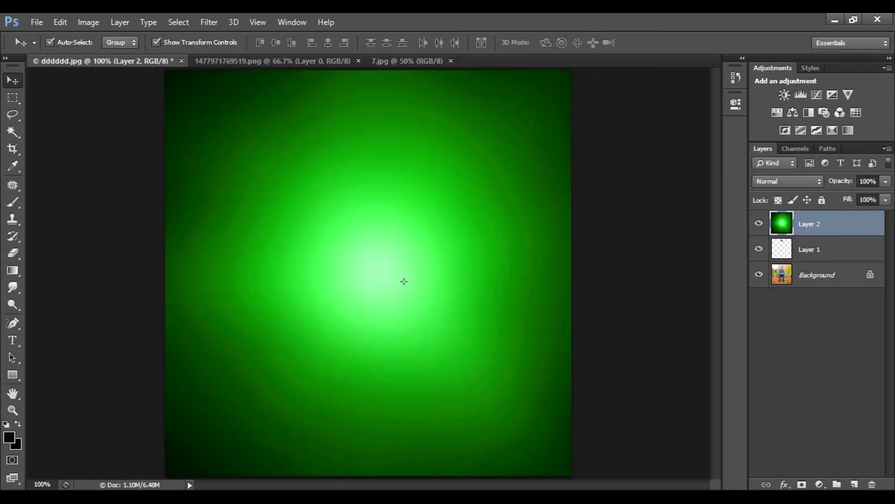
key(shift+alt+s)
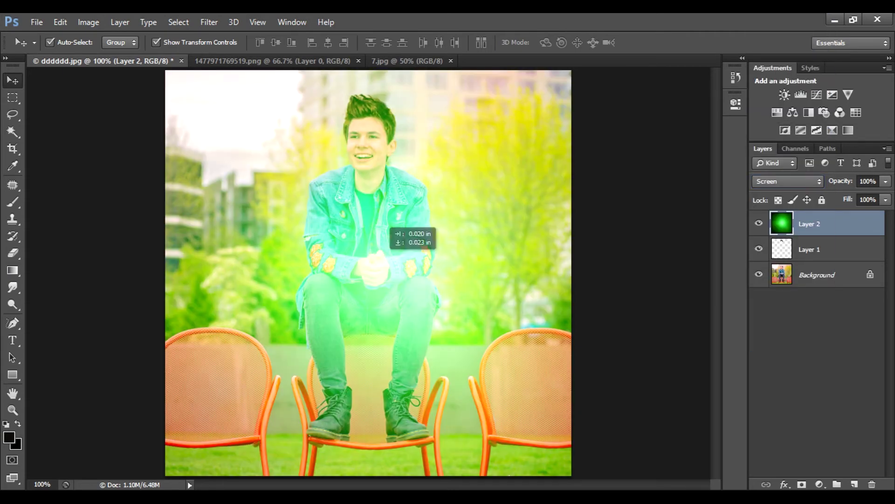
drag(404, 281, 599, 420)
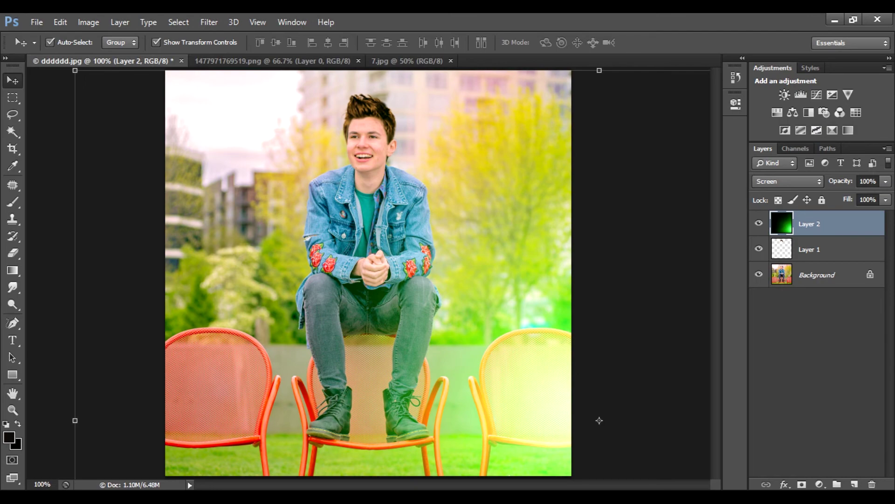
Step: Shrink the glow layer and move it up above the boy's head
drag(599, 420, 631, 400)
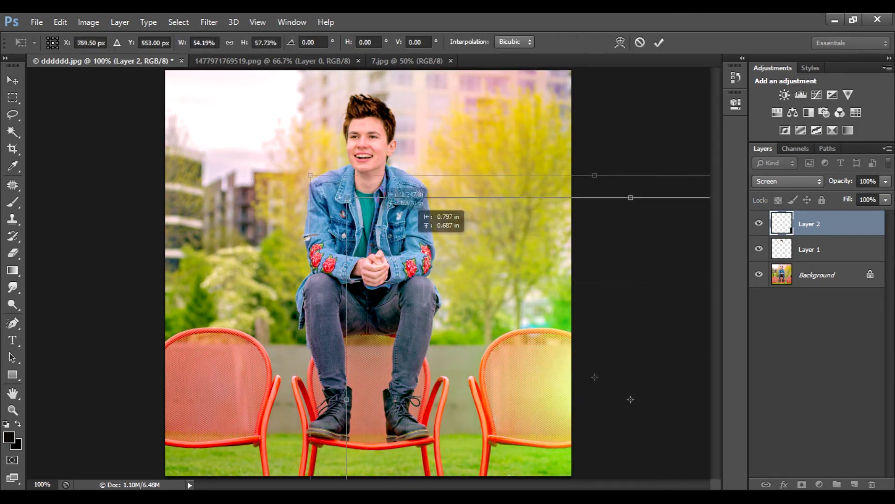
mouse_move(158, 89)
mouse_down()
mouse_move(368, 257)
mouse_move(536, 373)
mouse_move(447, 70)
mouse_up()
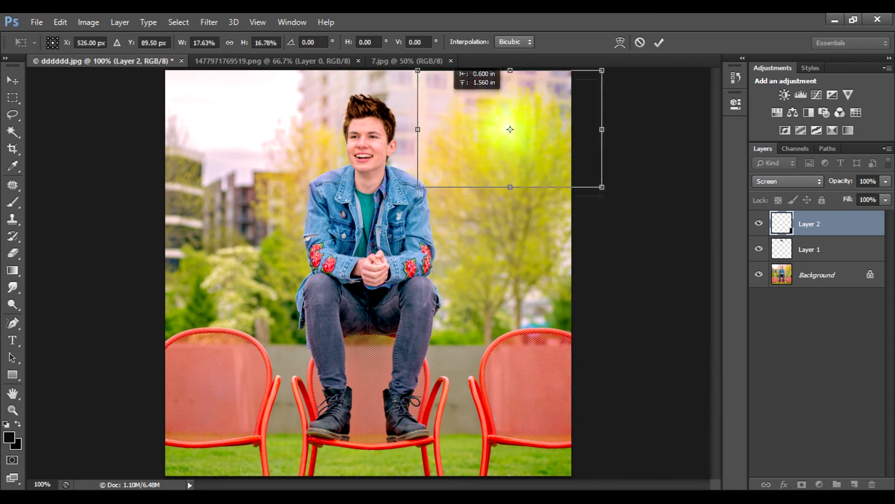
drag(511, 129, 429, 100)
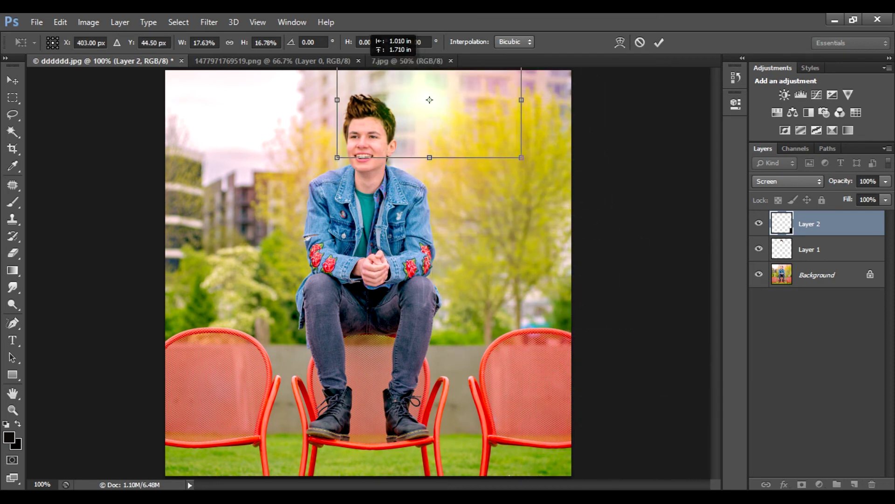
drag(337, 158, 259, 245)
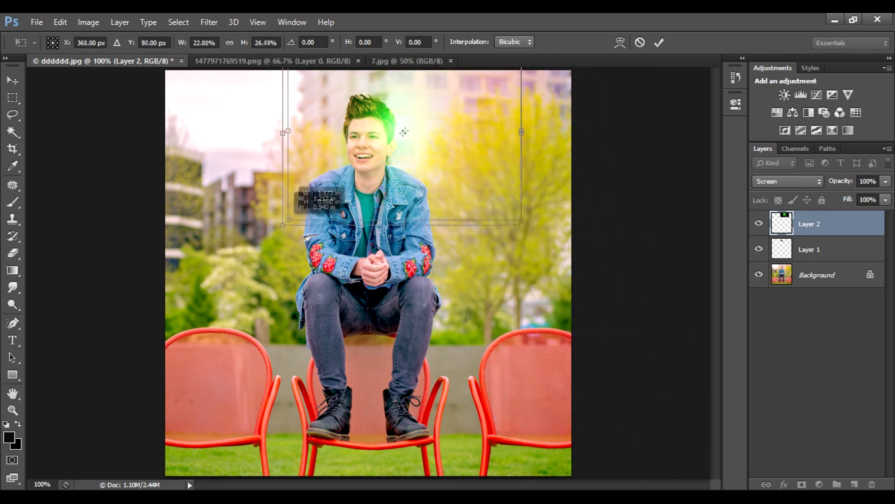
mouse_move(304, 205)
mouse_down()
mouse_move(276, 164)
mouse_move(149, 180)
mouse_up()
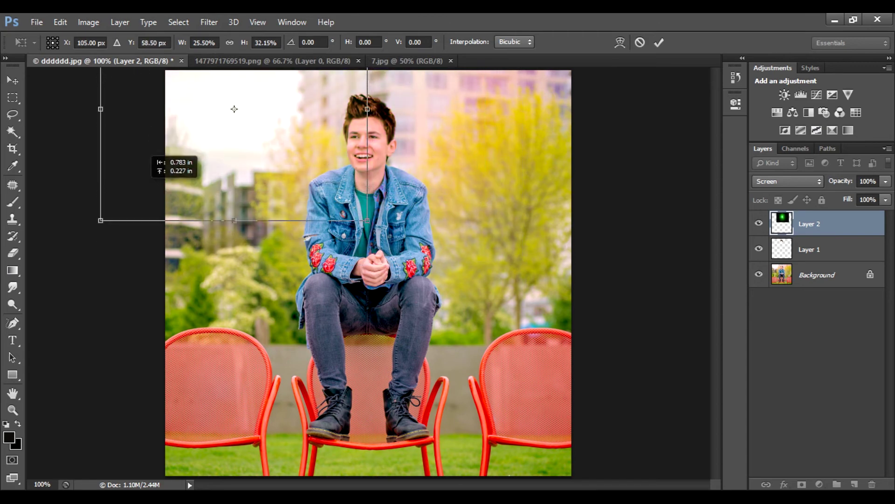
drag(367, 221, 446, 286)
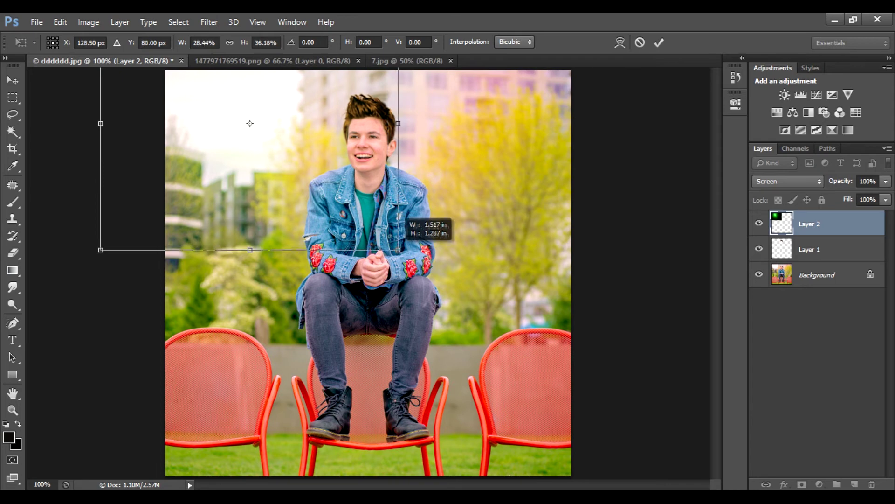
drag(273, 141, 269, 120)
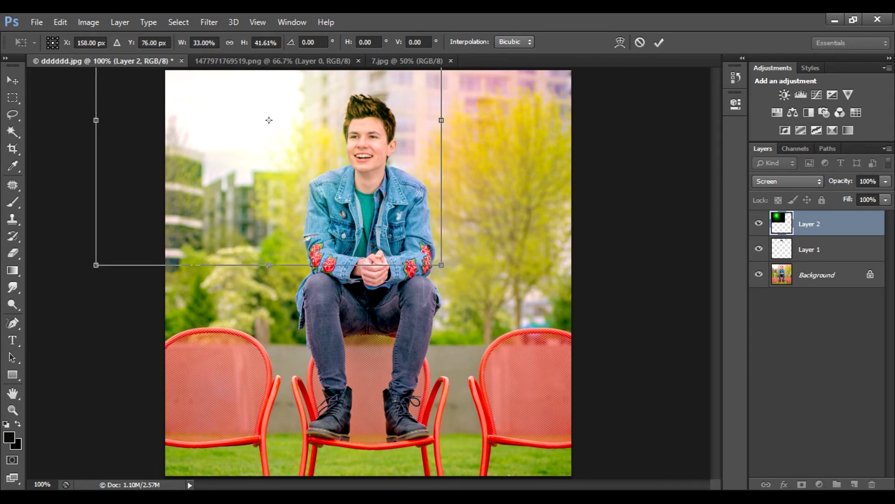
Step: Enlarge the glow across the upper left and commit its final size and position
drag(441, 264, 476, 300)
drag(287, 140, 255, 120)
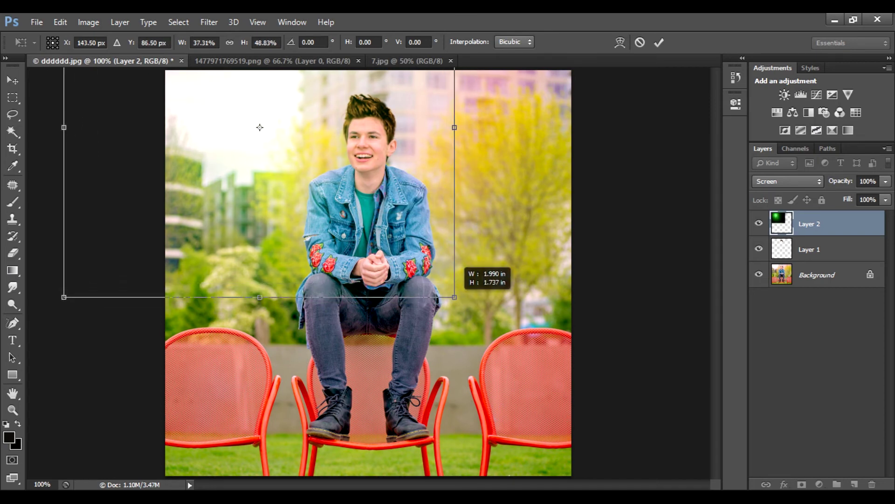
drag(444, 284, 479, 320)
drag(400, 218, 380, 200)
drag(252, 120, 249, 120)
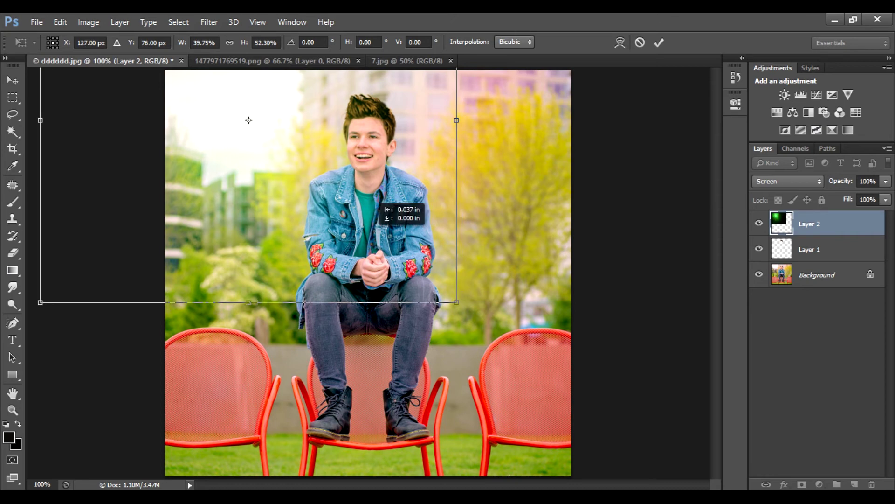
key(Return)
key(ctrl+t)
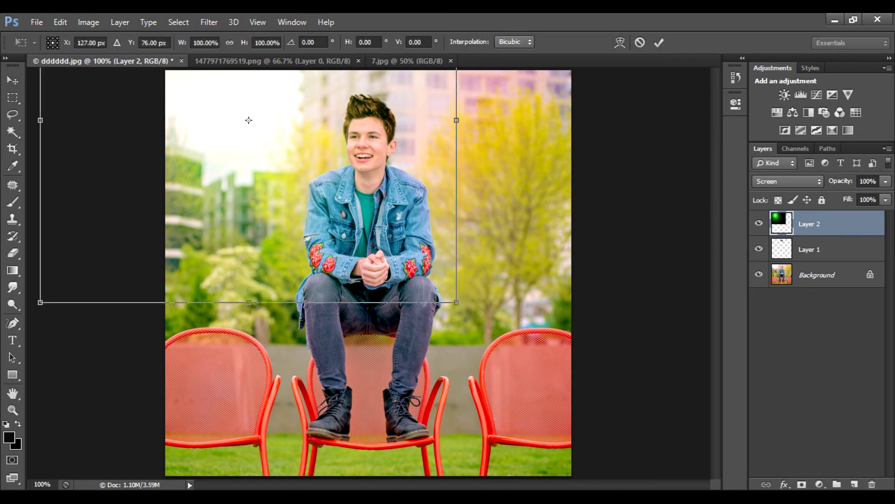
key(Return)
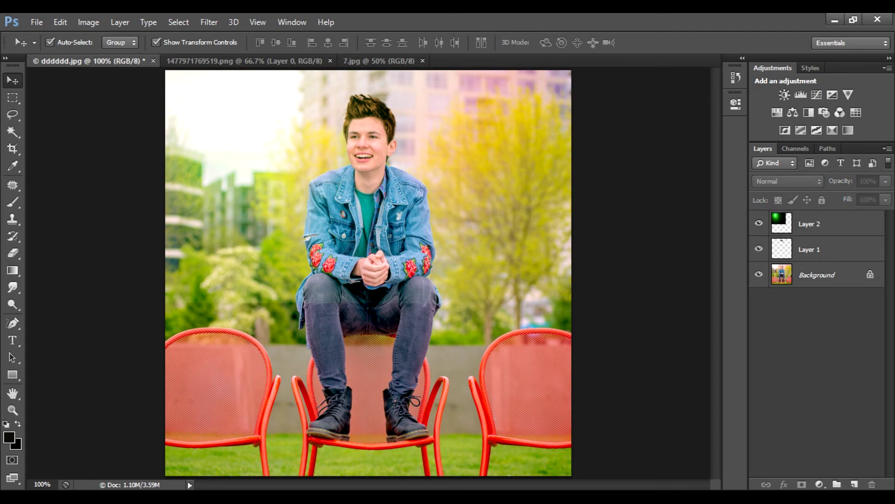
Step: Zoom out to the whole portrait and browse the Open dialog to the Pictures library
key(ctrl+minus)
key(ctrl+plus)
key(ctrl+minus)
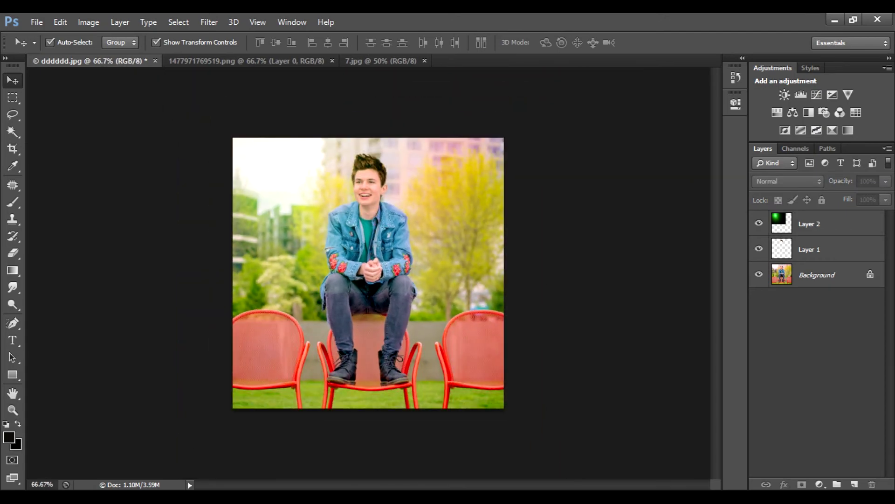
key(ctrl+o)
scroll(699, 256, down, 3)
scroll(699, 256, down, 3)
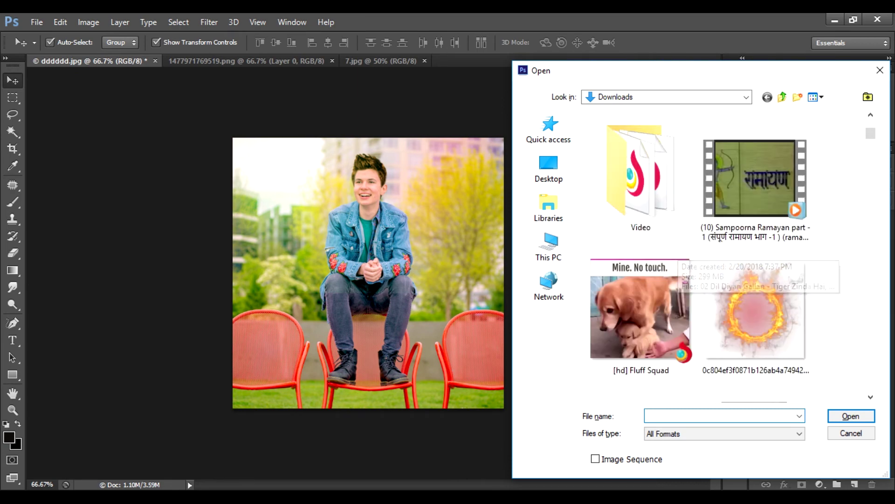
click(548, 207)
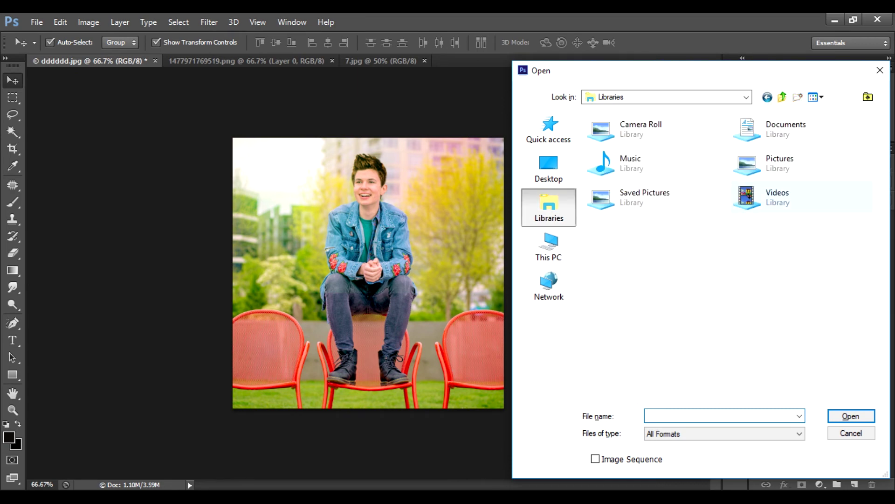
double_click(777, 197)
click(549, 247)
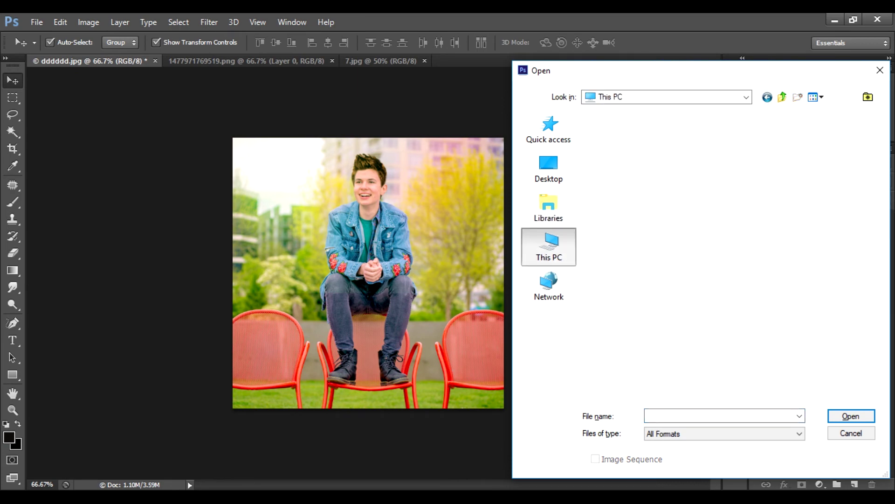
click(548, 207)
double_click(770, 163)
Step: Look through the lights folder's images for the quote graphic
scroll(769, 210, down, 3)
scroll(770, 210, up, 2)
double_click(651, 210)
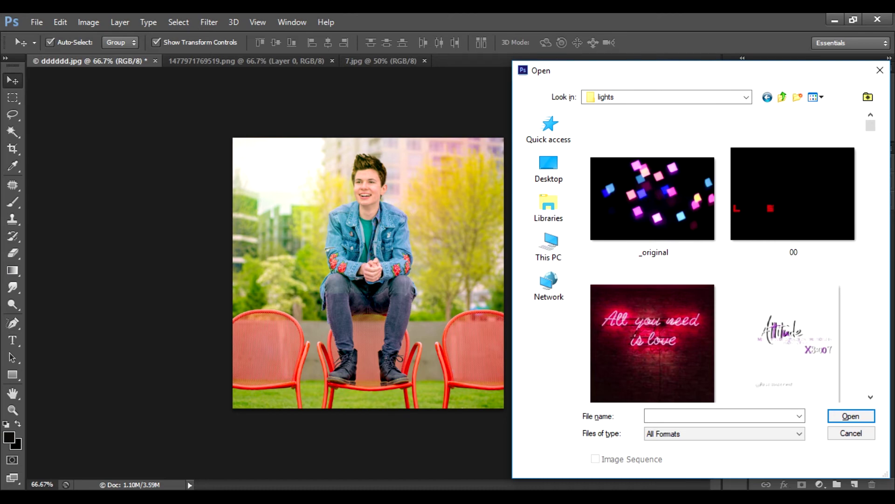
scroll(722, 262, down, 3)
scroll(723, 261, down, 3)
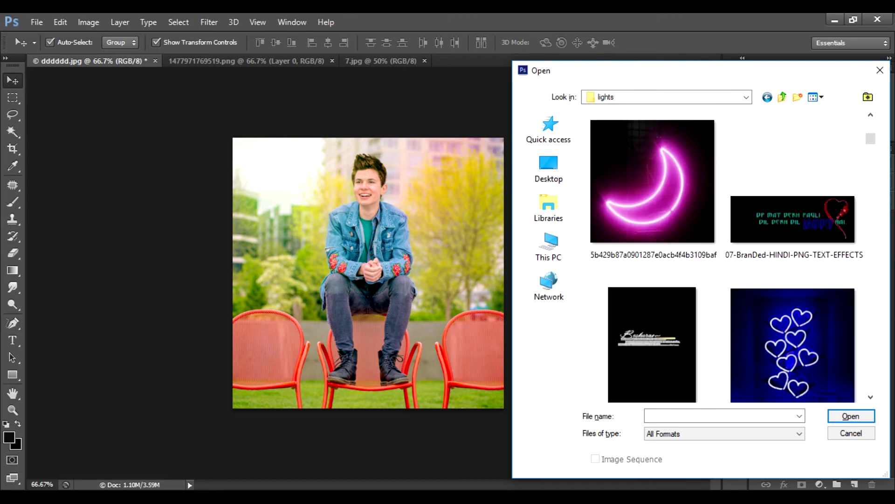
scroll(723, 262, down, 3)
scroll(723, 261, down, 3)
scroll(723, 262, down, 3)
scroll(723, 262, up, 2)
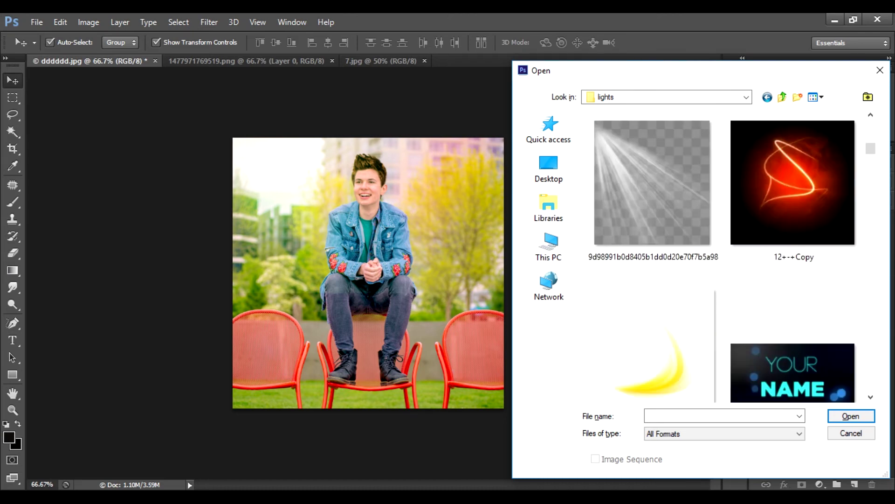
scroll(723, 261, down, 4)
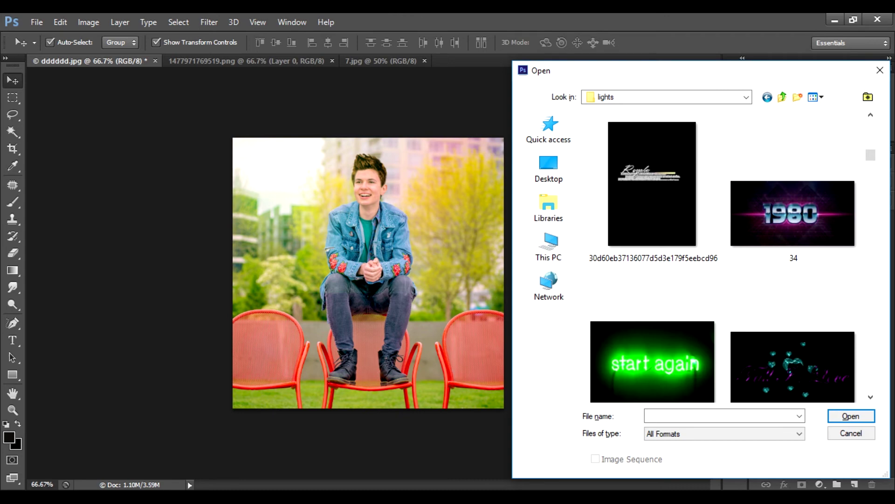
scroll(723, 261, down, 3)
scroll(723, 261, down, 3)
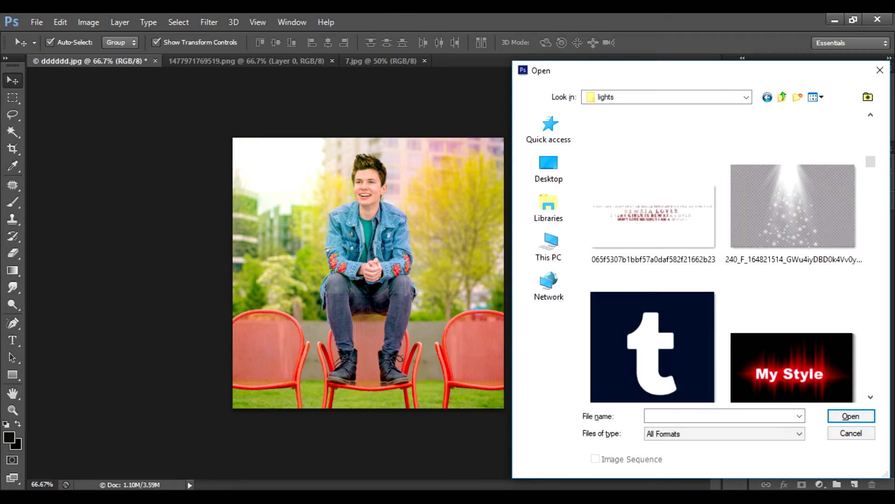
scroll(723, 261, down, 3)
scroll(723, 261, down, 3)
scroll(723, 261, down, 3)
scroll(723, 261, down, 3)
scroll(723, 261, down, 3)
scroll(723, 261, down, 3)
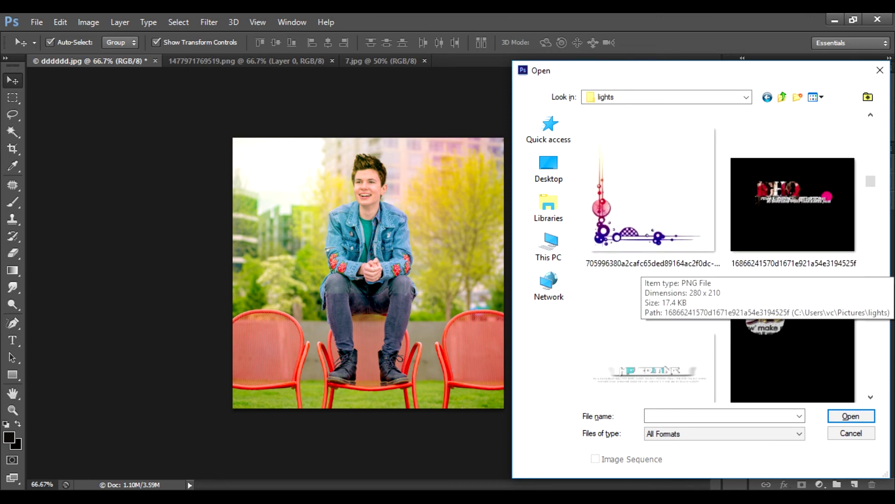
scroll(723, 261, down, 3)
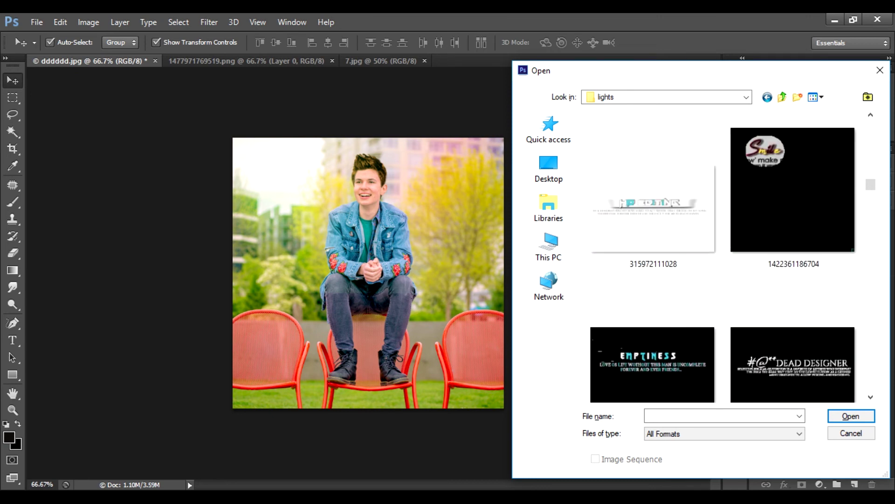
scroll(723, 262, down, 3)
scroll(723, 261, down, 3)
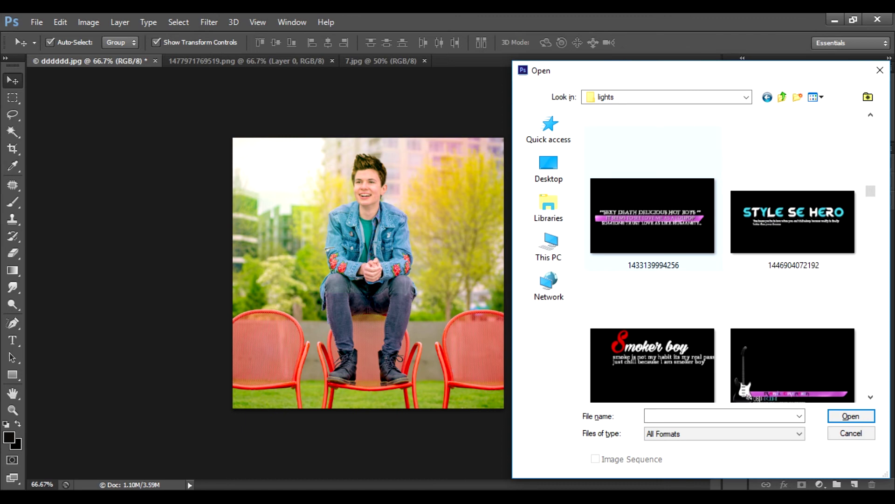
Step: Return to the Pictures library and open the picture folder
click(549, 208)
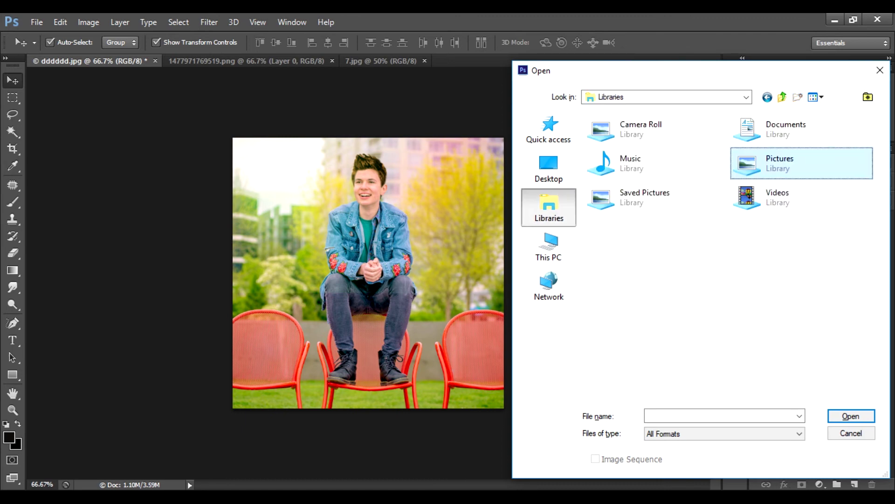
double_click(802, 163)
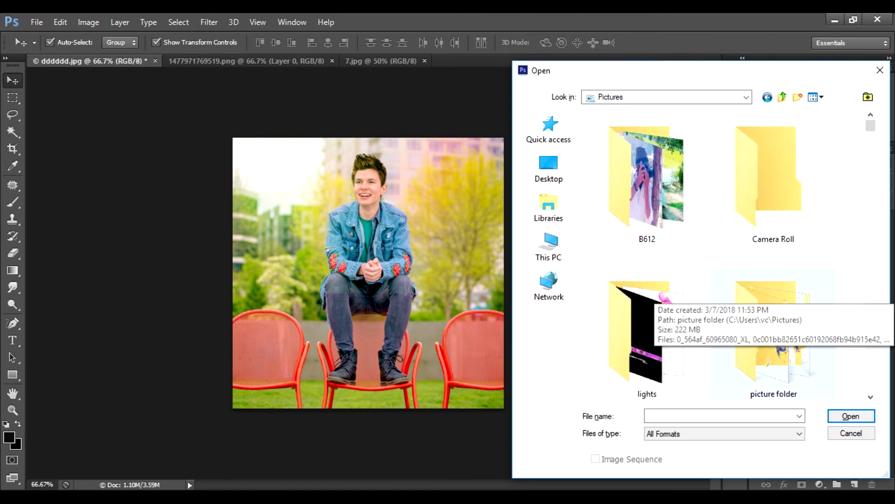
double_click(770, 294)
drag(870, 125, 871, 141)
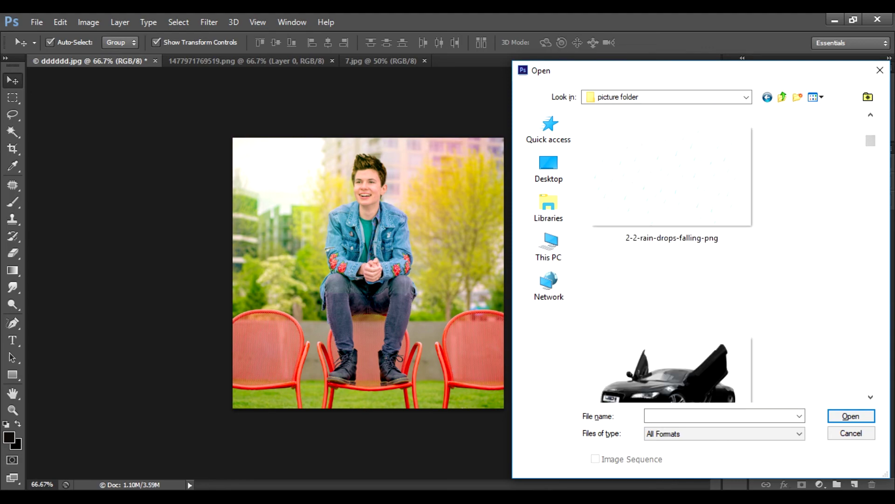
drag(871, 140, 871, 167)
Step: Scroll through the picture folder's thumbnails and open the Smile quote PNG
scroll(713, 257, down, 3)
scroll(713, 256, down, 3)
scroll(713, 256, down, 3)
scroll(714, 257, down, 3)
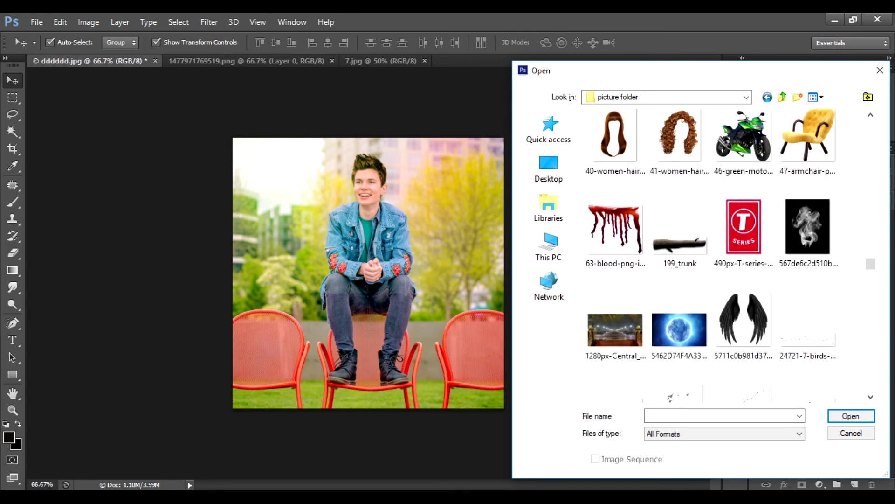
scroll(686, 206, down, 3)
scroll(685, 205, down, 3)
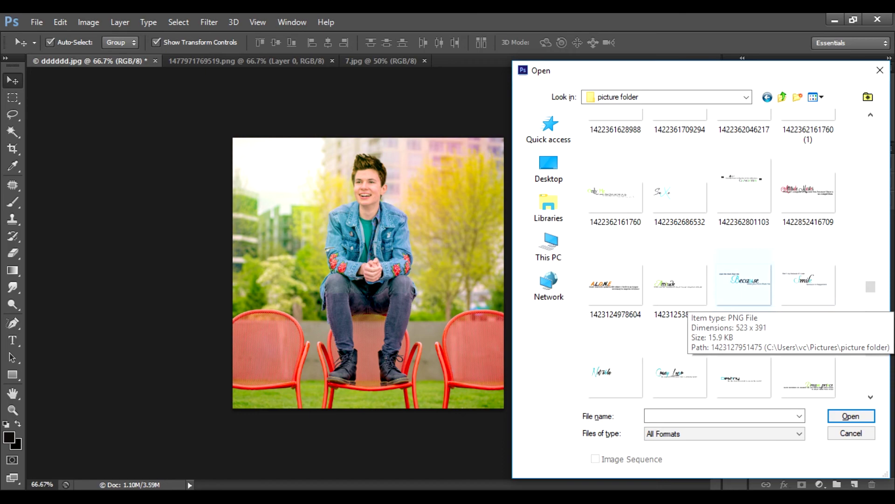
scroll(807, 285, up, 3)
scroll(651, 317, down, 3)
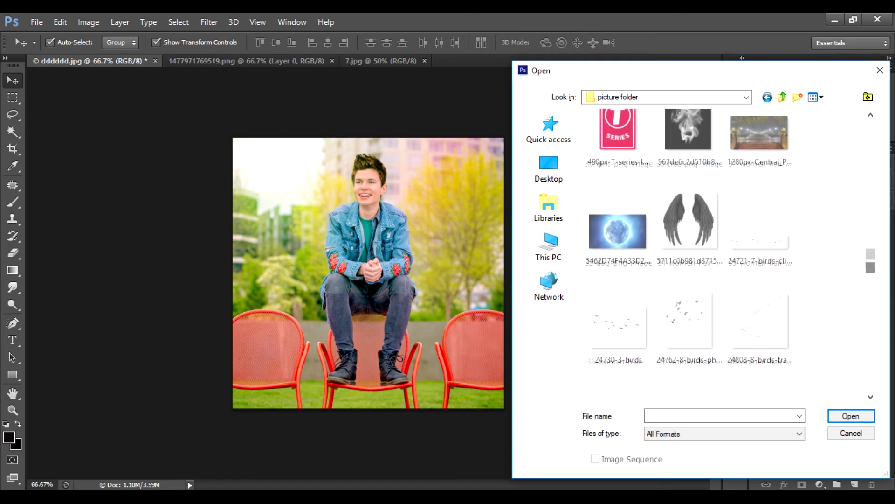
scroll(651, 317, up, 2)
scroll(650, 317, down, 5)
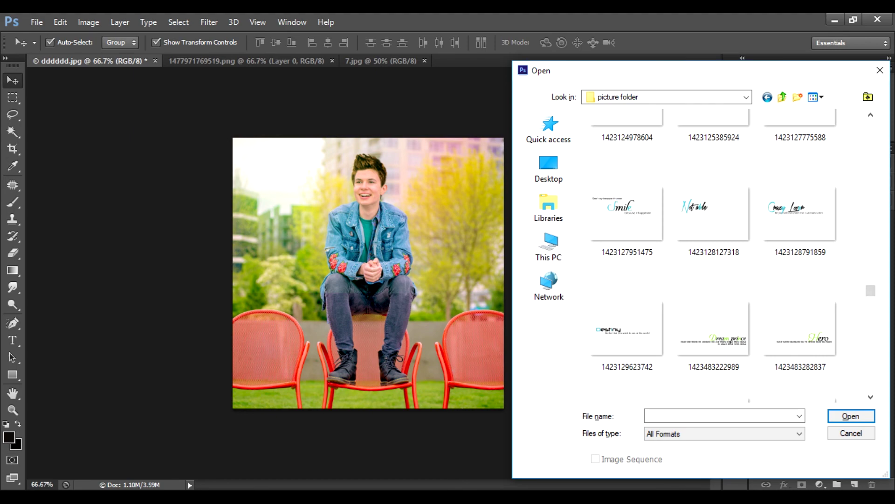
scroll(713, 257, up, 5)
scroll(713, 256, up, 3)
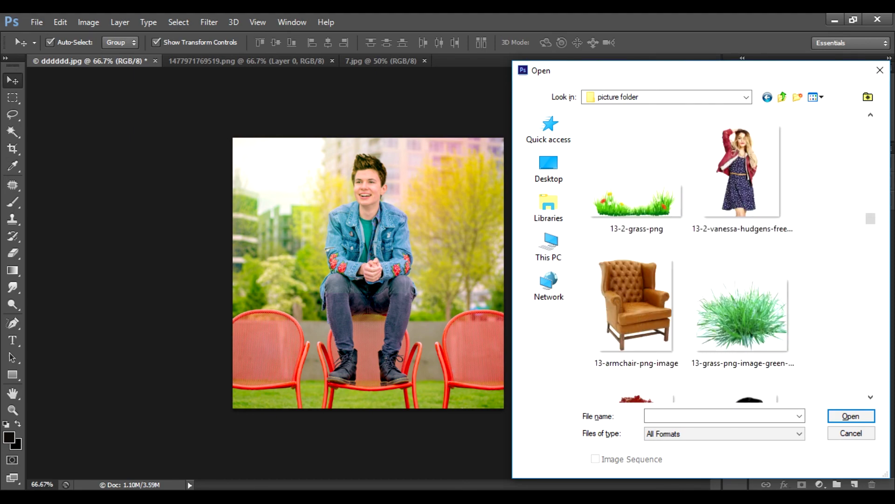
scroll(690, 254, down, 3)
scroll(690, 254, down, 3)
scroll(690, 254, down, 3)
scroll(690, 255, down, 3)
scroll(690, 255, down, 5)
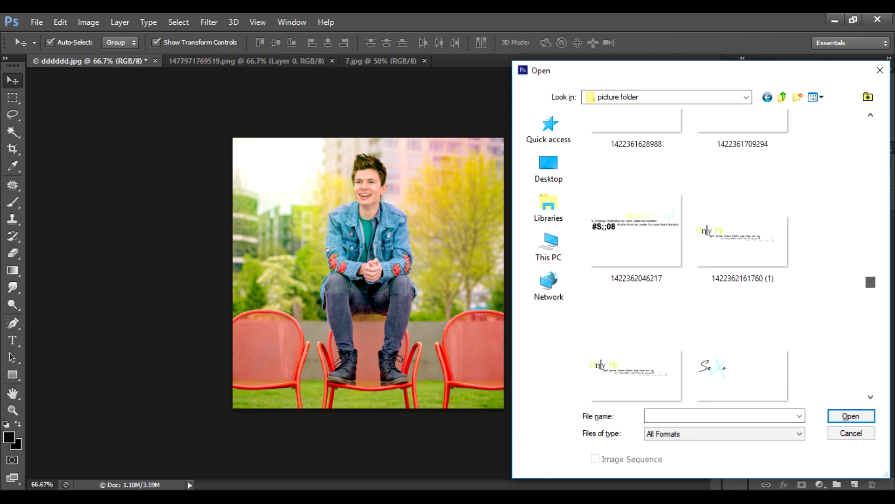
scroll(690, 254, up, 3)
scroll(690, 254, up, 3)
scroll(690, 254, up, 3)
scroll(691, 254, up, 3)
scroll(691, 254, down, 2)
scroll(690, 254, down, 2)
scroll(690, 255, down, 2)
scroll(690, 254, down, 2)
scroll(691, 254, down, 3)
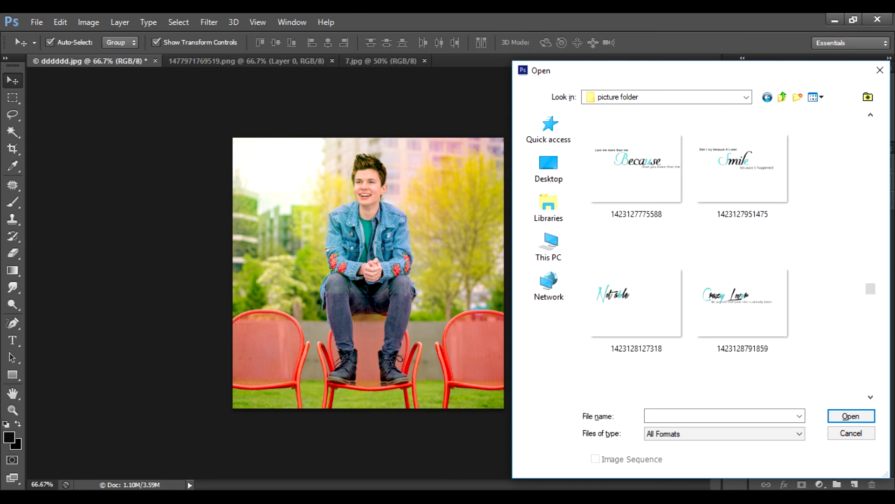
double_click(743, 168)
Step: Bring the Smile quote into the portrait as Layer 3 and lower it over the chairs
mouse_move(349, 239)
mouse_down()
mouse_move(248, 101)
mouse_move(169, 53)
mouse_up()
mouse_move(88, 61)
mouse_down()
mouse_move(341, 275)
mouse_move(341, 261)
mouse_up()
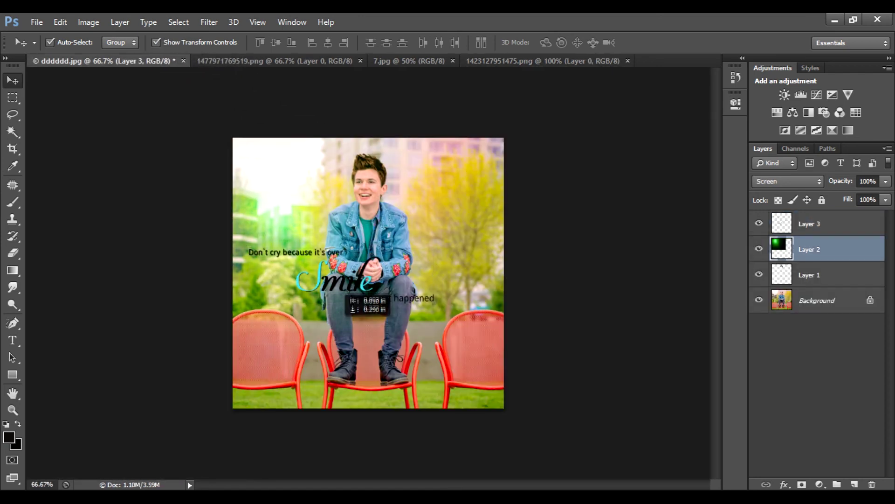
click(343, 278)
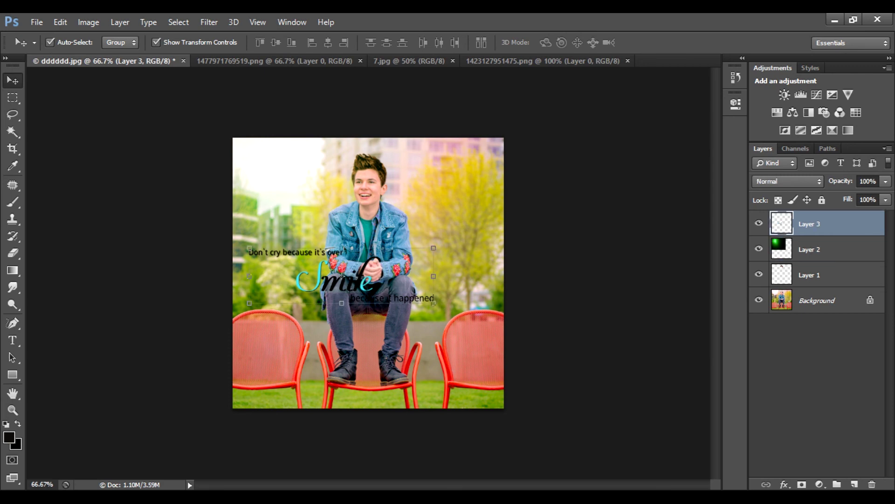
drag(343, 278, 285, 154)
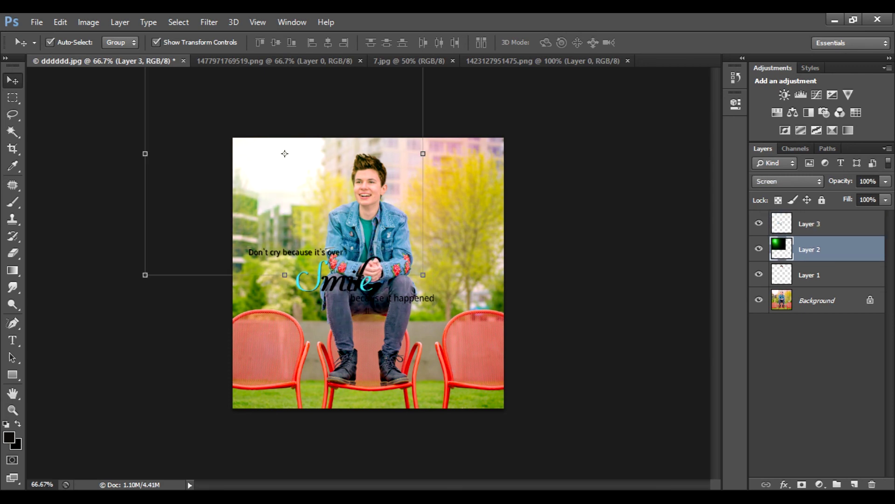
key(ctrl+t)
key(Return)
key(ctrl+t)
key(Return)
drag(349, 256, 345, 357)
key(ctrl+alt+a)
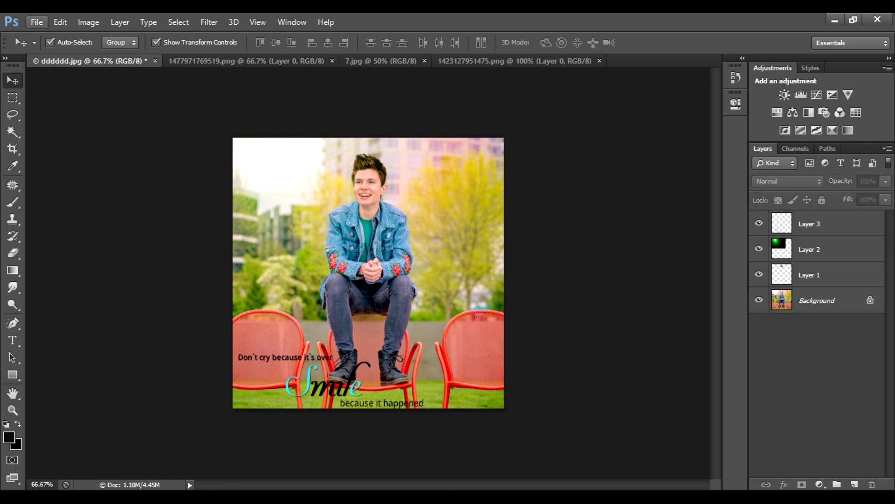
Step: Resize the image to 5519 pixels high (about 5528 wide) with proportions constrained
click(89, 22)
click(105, 117)
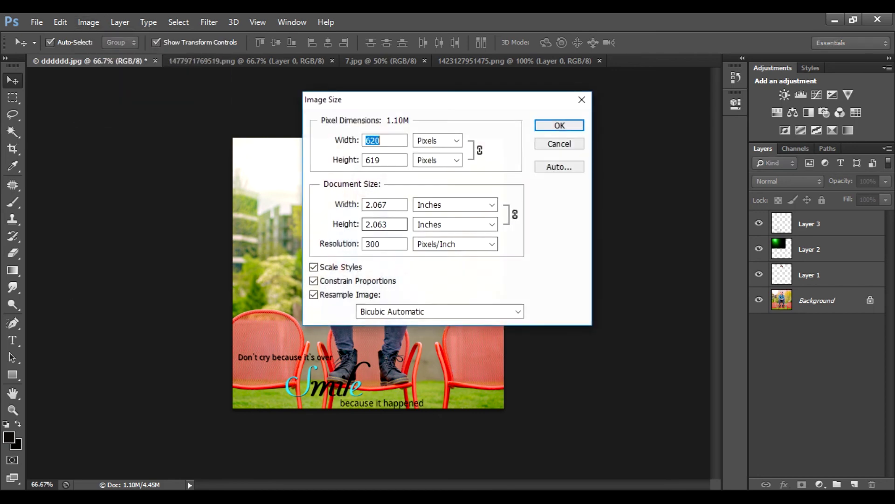
key(Tab)
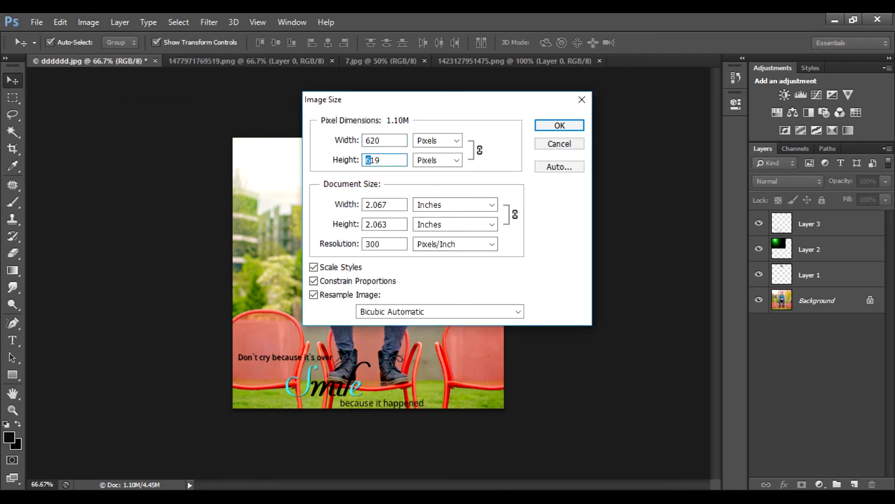
text(33)
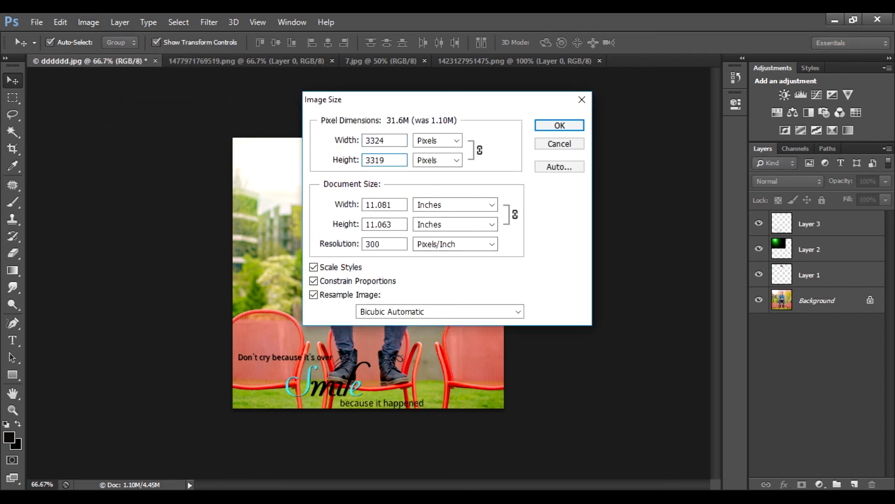
key(BackSpace)
key(BackSpace)
text(55)
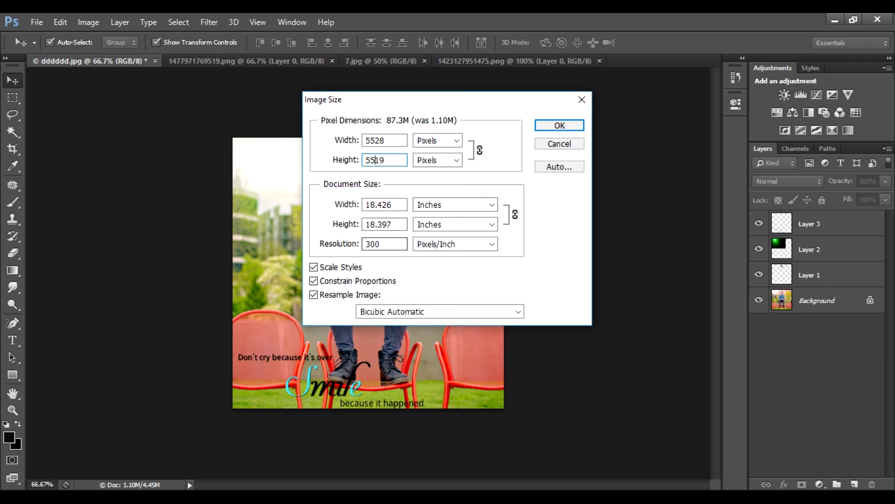
key(Return)
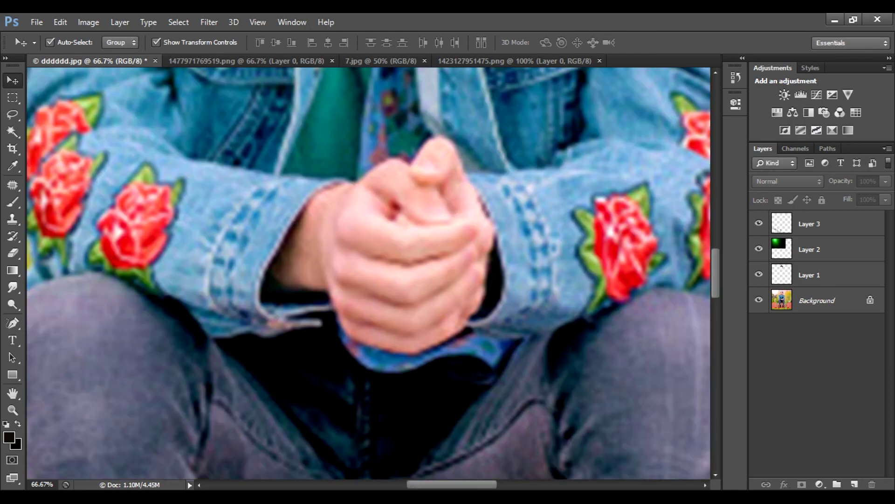
key(ctrl+minus)
key(ctrl+minus)
key(ctrl+minus)
key(ctrl+minus)
key(ctrl+minus)
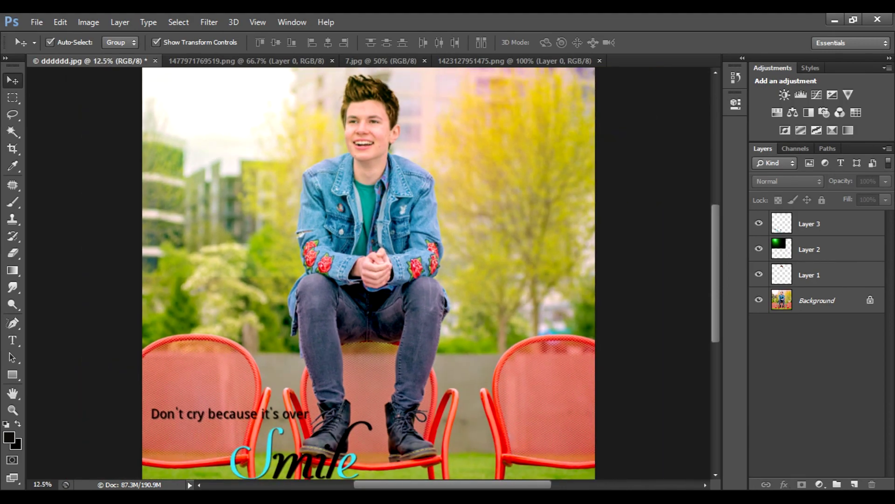
key(ctrl+minus)
key(ctrl+plus)
Step: Save as JPEG quality 10, replacing dddddd.jpg on the Desktop
click(37, 22)
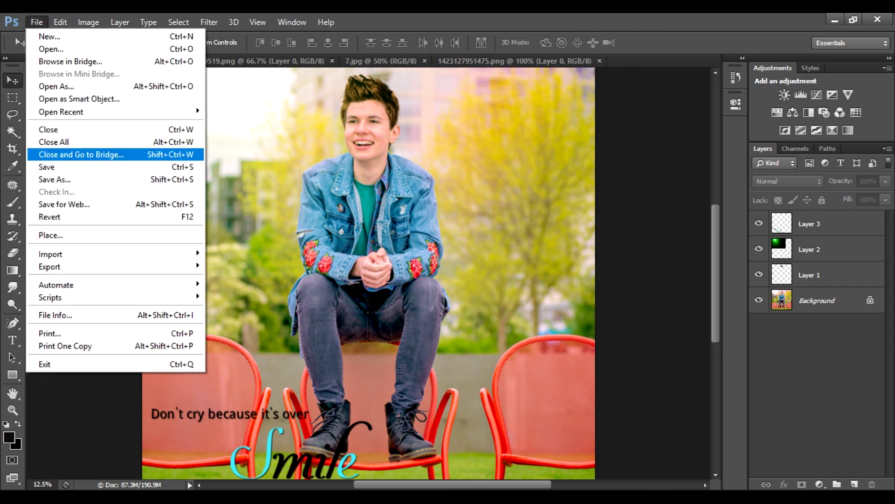
click(54, 179)
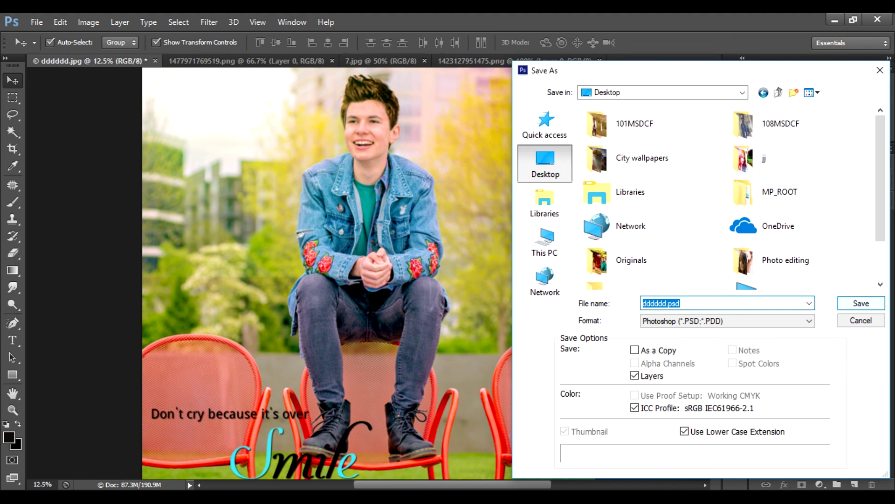
click(728, 321)
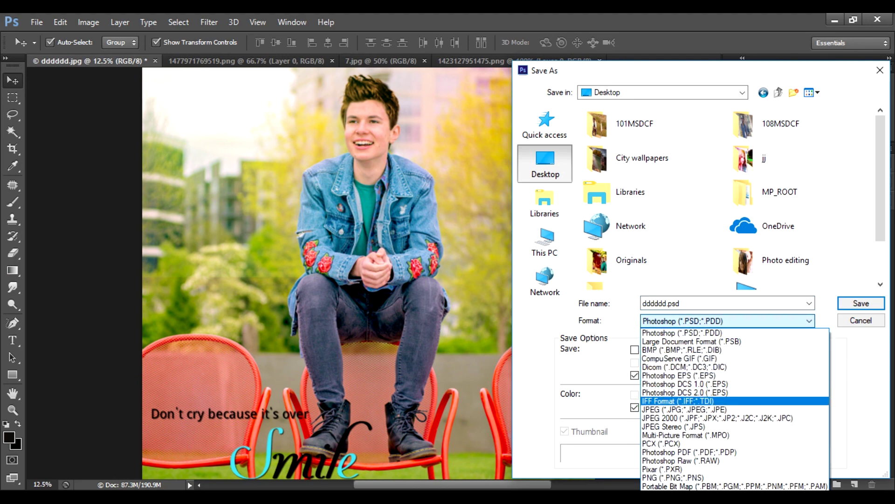
click(684, 409)
key(Return)
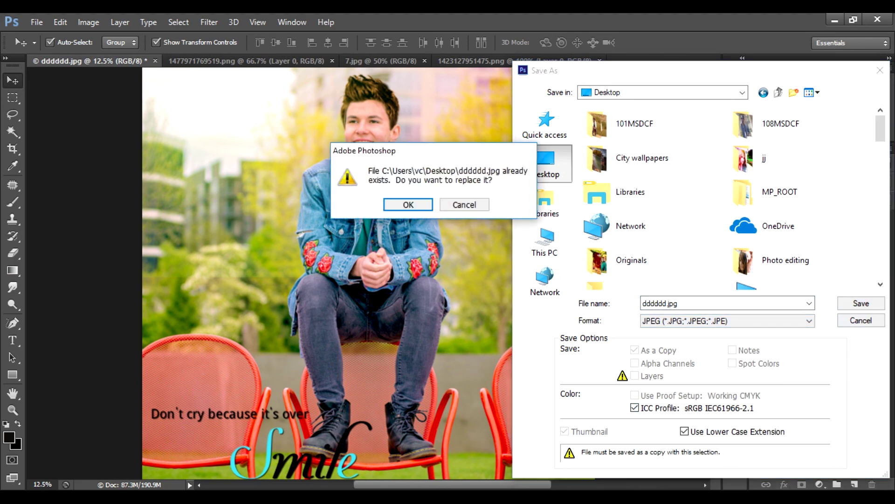
key(Return)
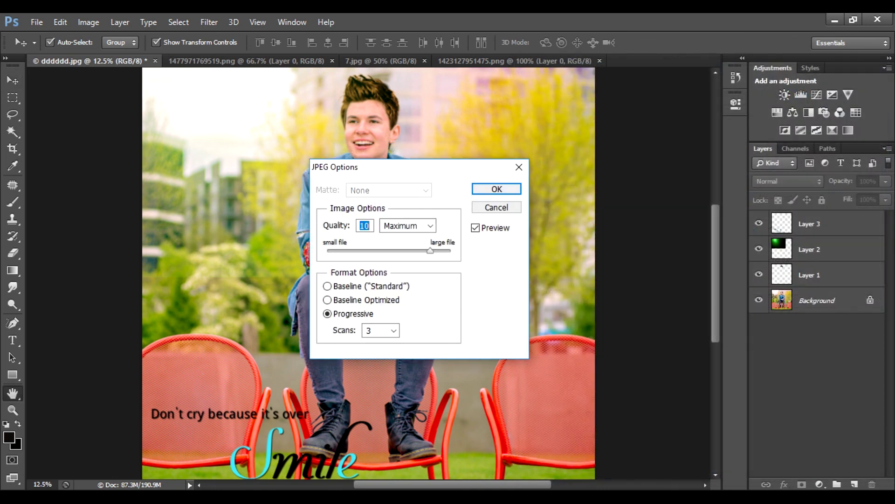
key(Return)
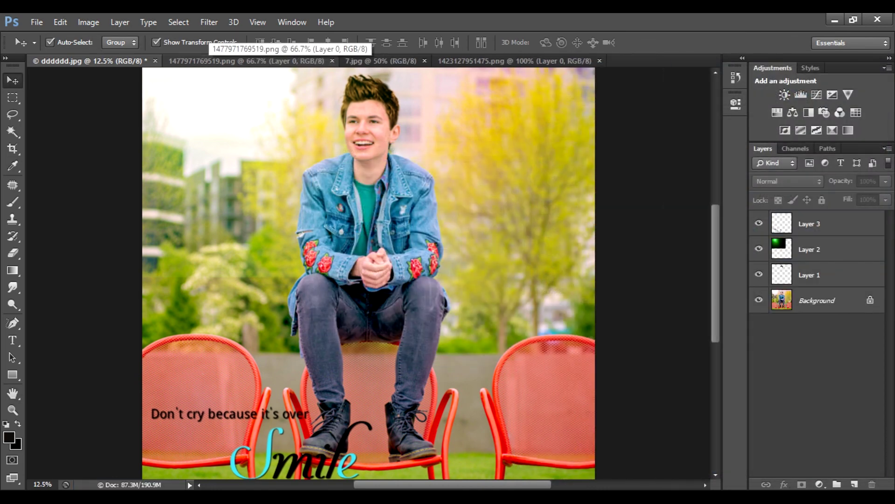
Step: Close the 1477971769519.png, 1423127951475.png and 7.jpg documents
click(247, 60)
click(332, 61)
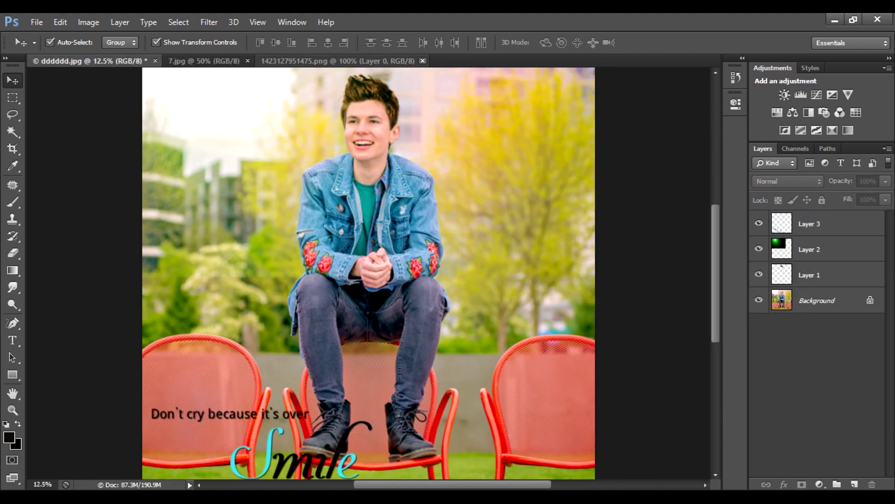
click(423, 61)
click(247, 60)
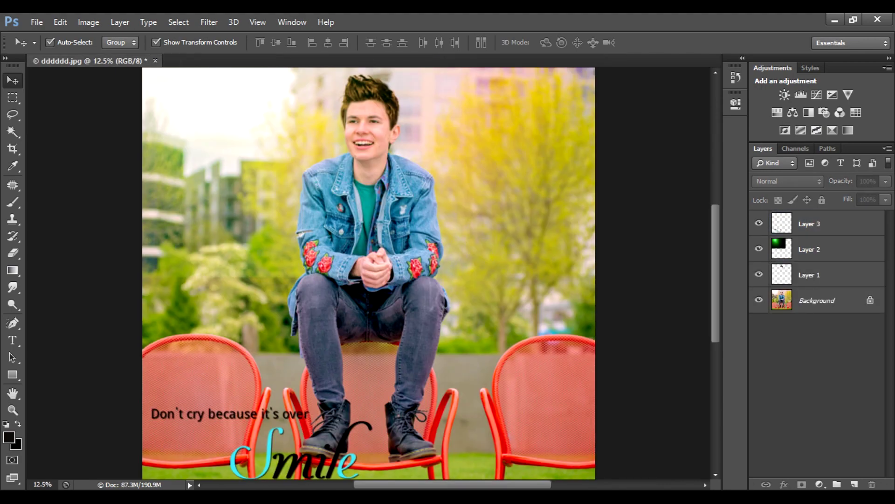